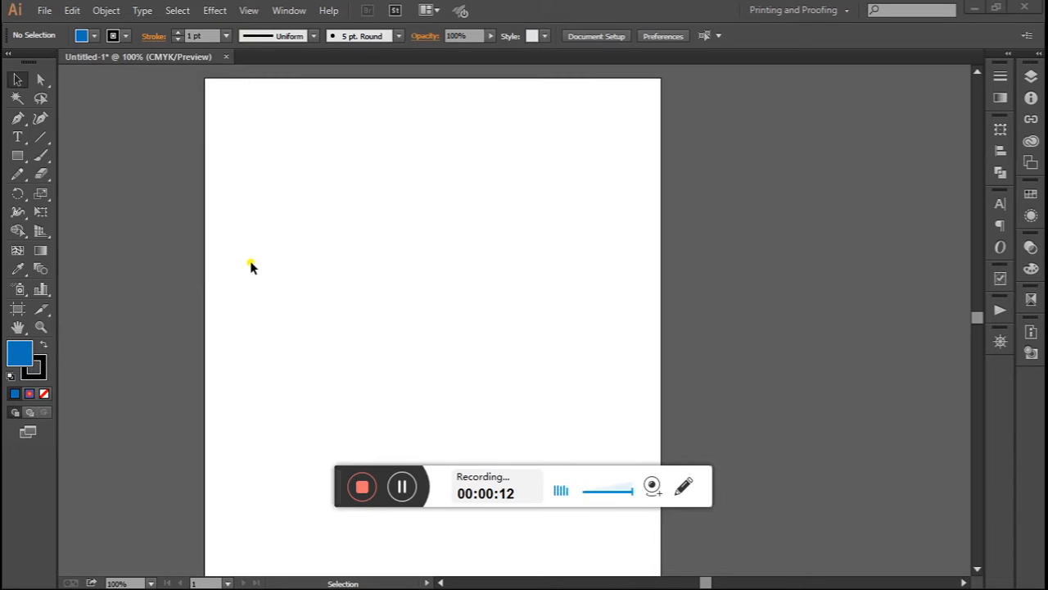
Check in the document setup that the units are Pixels and accept the settings.
{"action": "left_click", "coordinate": [44, 11]}
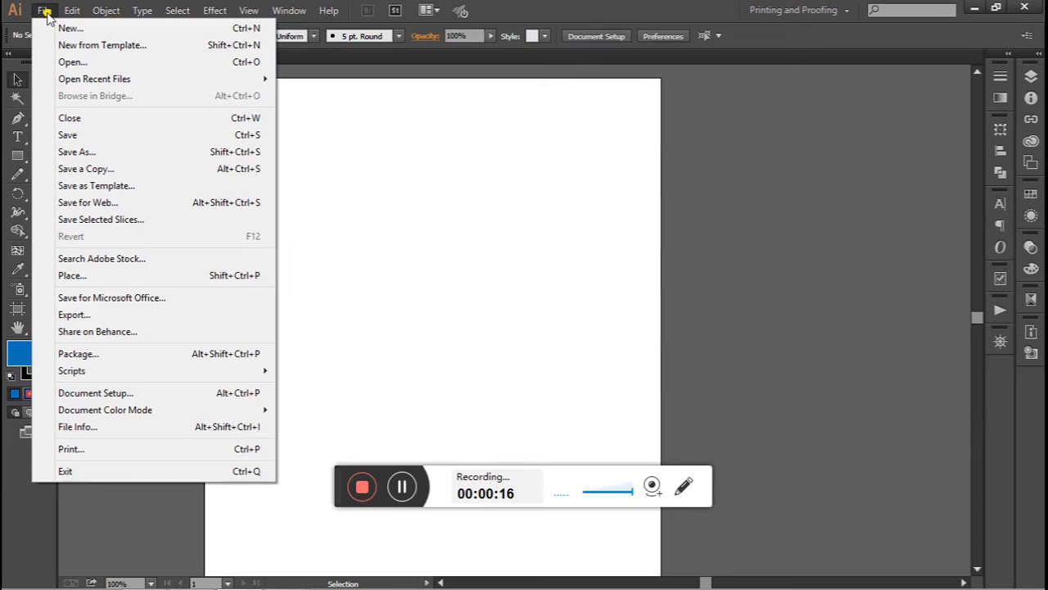
{"action": "left_click", "coordinate": [115, 394]}
{"action": "left_click", "coordinate": [451, 164]}
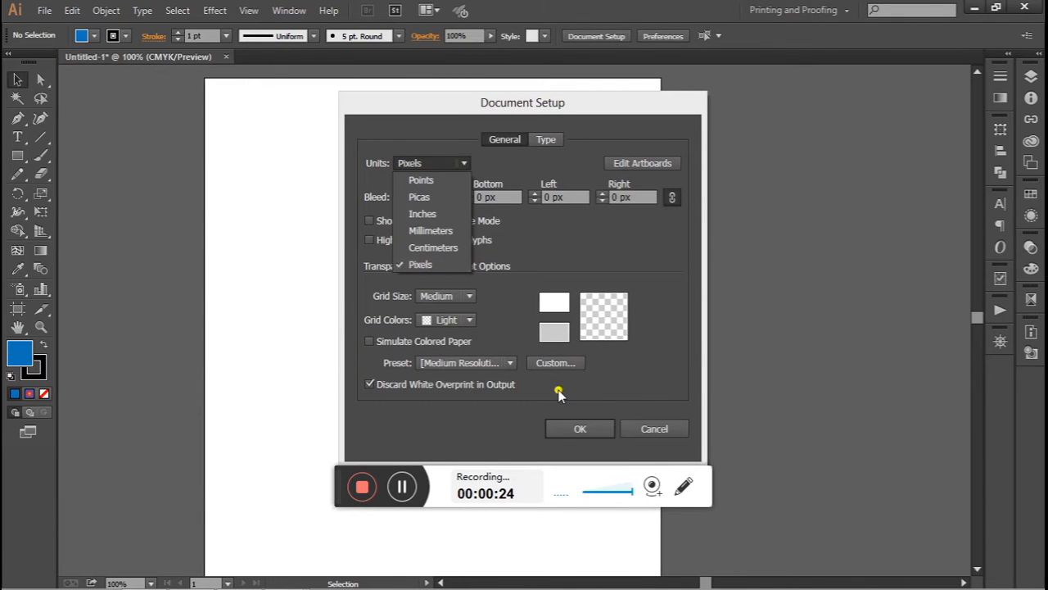
{"action": "left_click", "coordinate": [577, 419]}
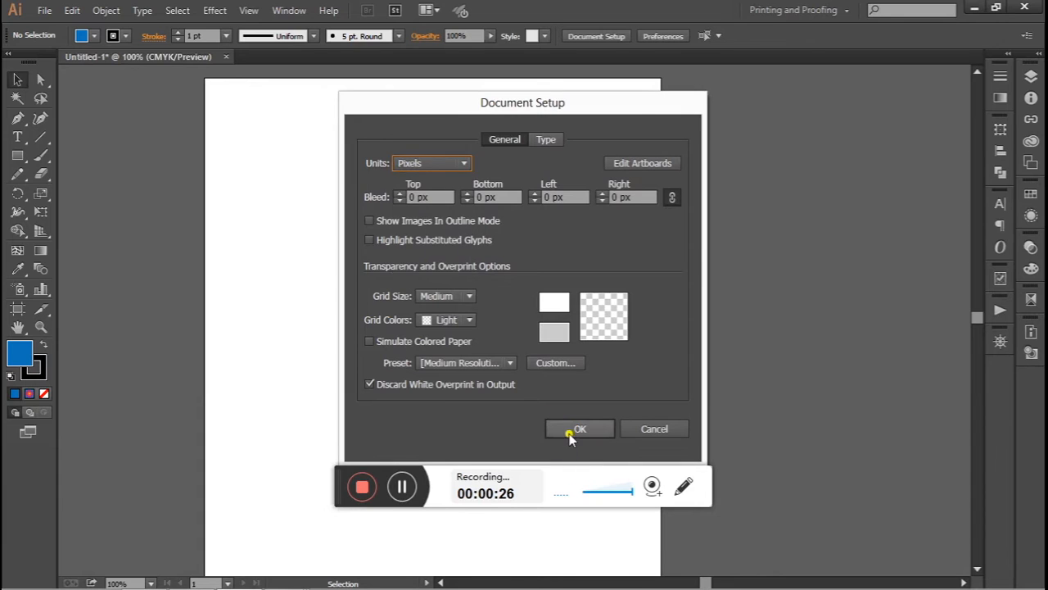
{"action": "left_click", "coordinate": [569, 433]}
Check that Smart Guides are enabled and that the Printing and Proofing workspace is in use.
{"action": "left_click", "coordinate": [248, 10]}
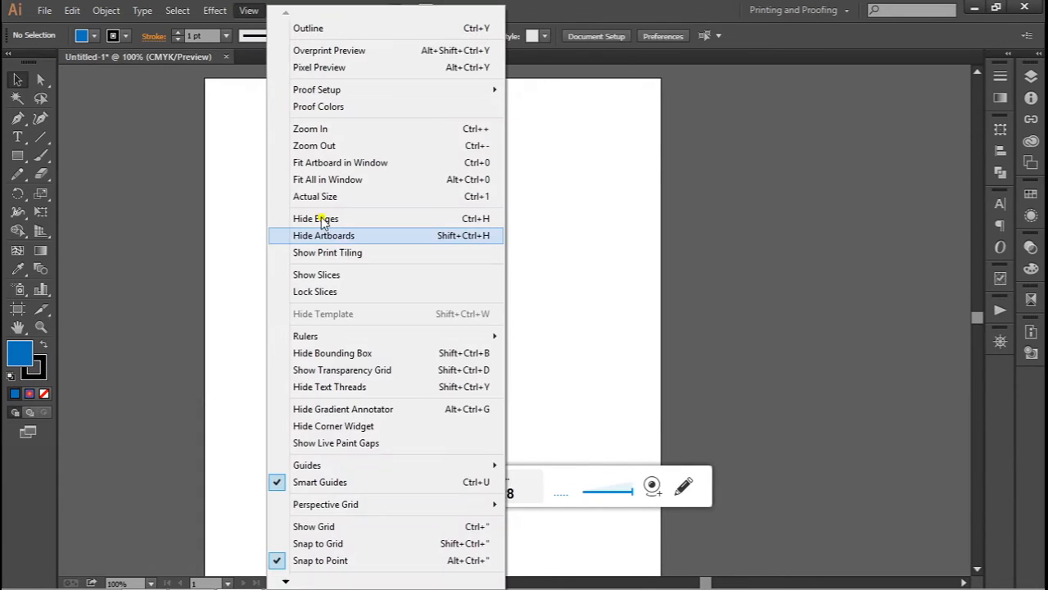
{"action": "left_click", "coordinate": [282, 483]}
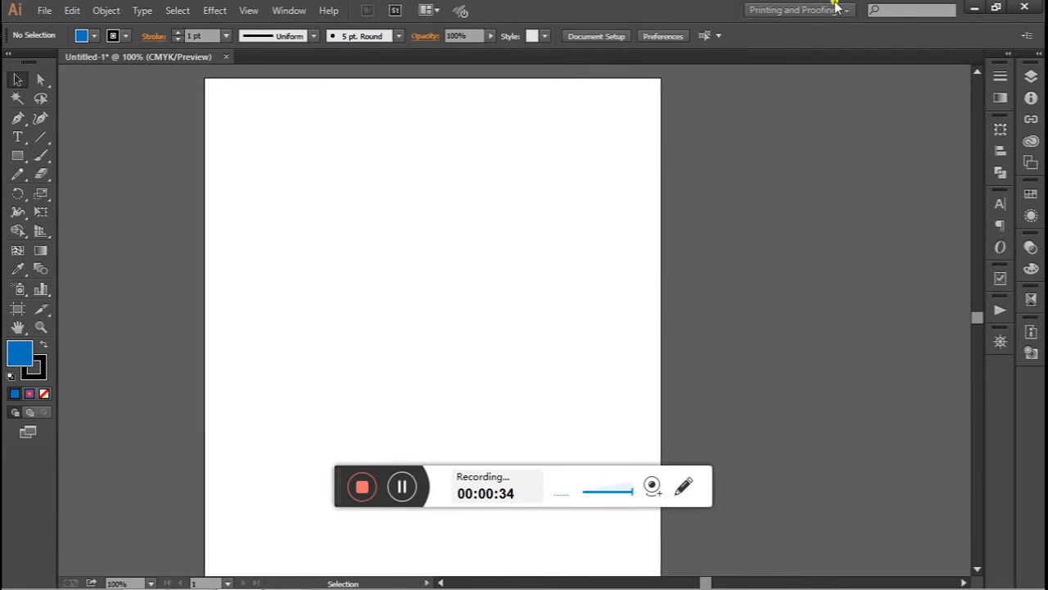
{"action": "left_click", "coordinate": [842, 10]}
{"action": "left_click", "coordinate": [809, 99]}
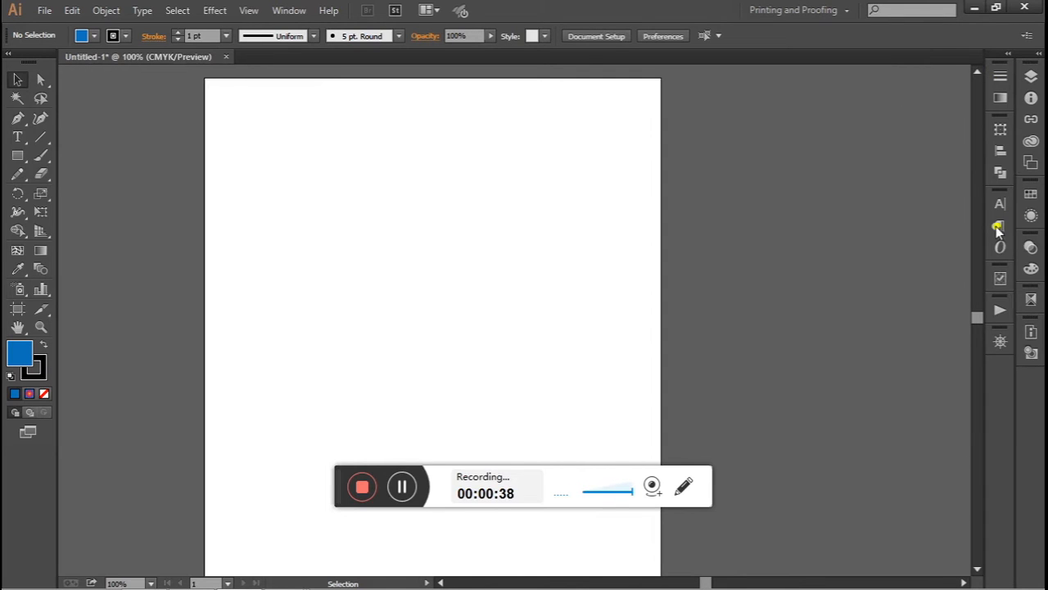
{"action": "left_click_drag", "start_coordinate": [335, 475], "coordinate": [304, 526]}
Create a rectangle 100 px wide and 250 px high in the upper part of the artboard, and deselect it.
{"action": "left_click", "coordinate": [18, 157]}
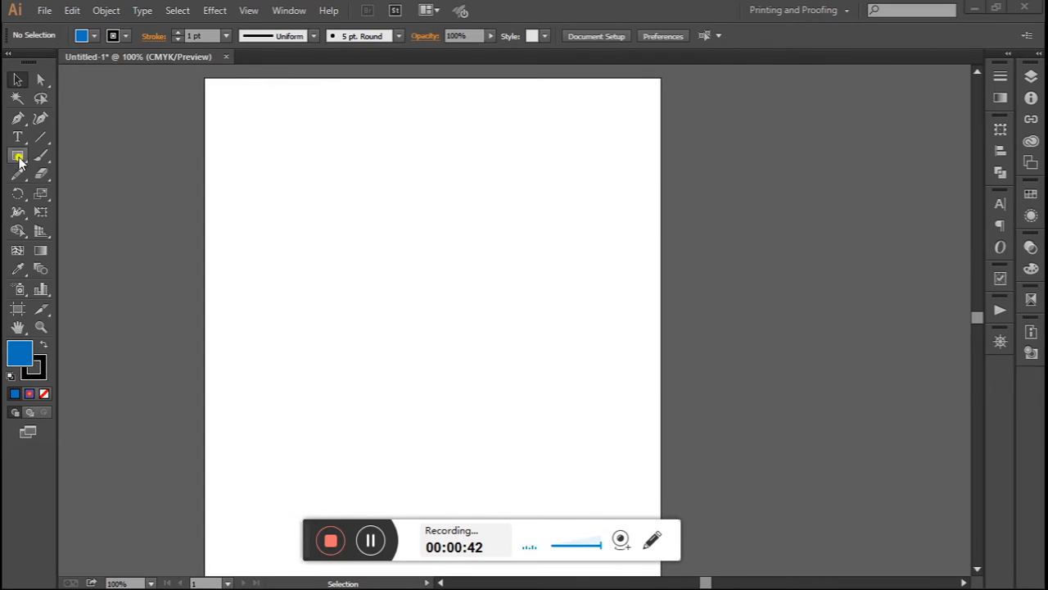
{"action": "left_click_drag", "start_coordinate": [18, 159], "coordinate": [85, 158]}
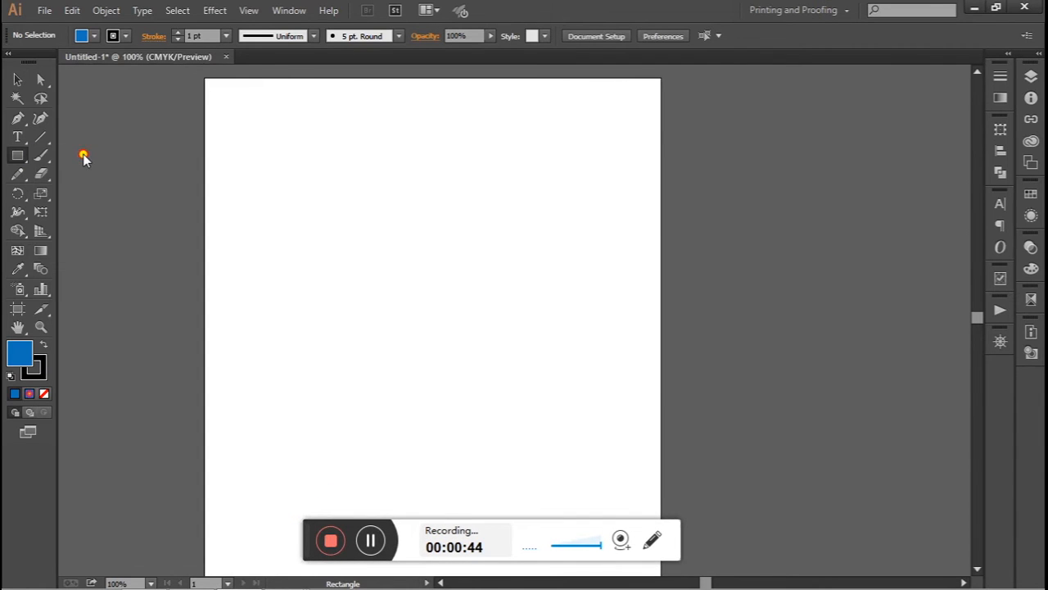
{"action": "left_click", "coordinate": [345, 191]}
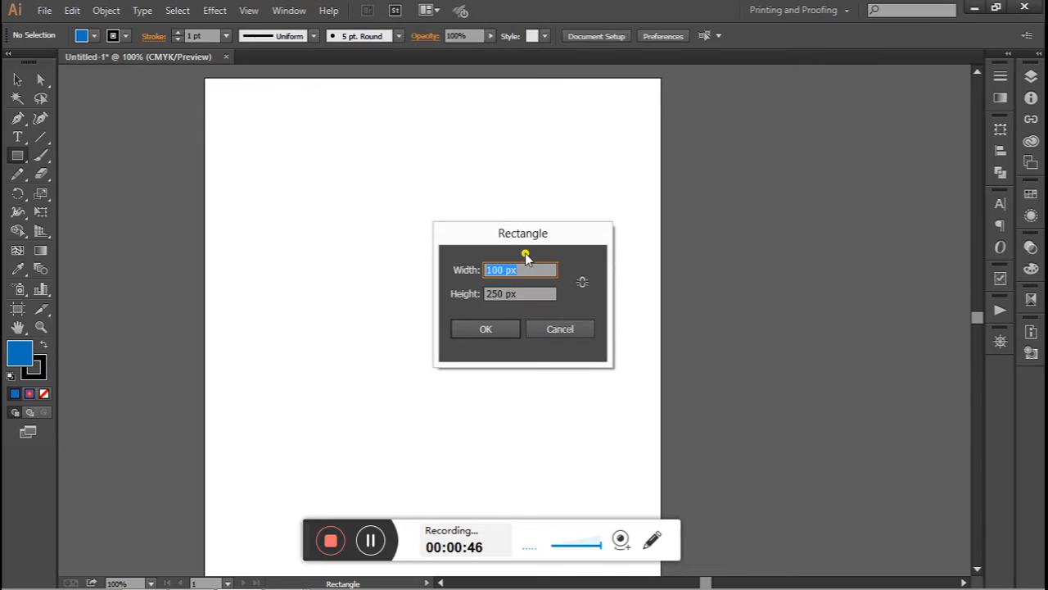
{"action": "left_click_drag", "start_coordinate": [518, 269], "coordinate": [459, 278]}
{"action": "left_click", "coordinate": [460, 295]}
{"action": "left_click", "coordinate": [522, 291]}
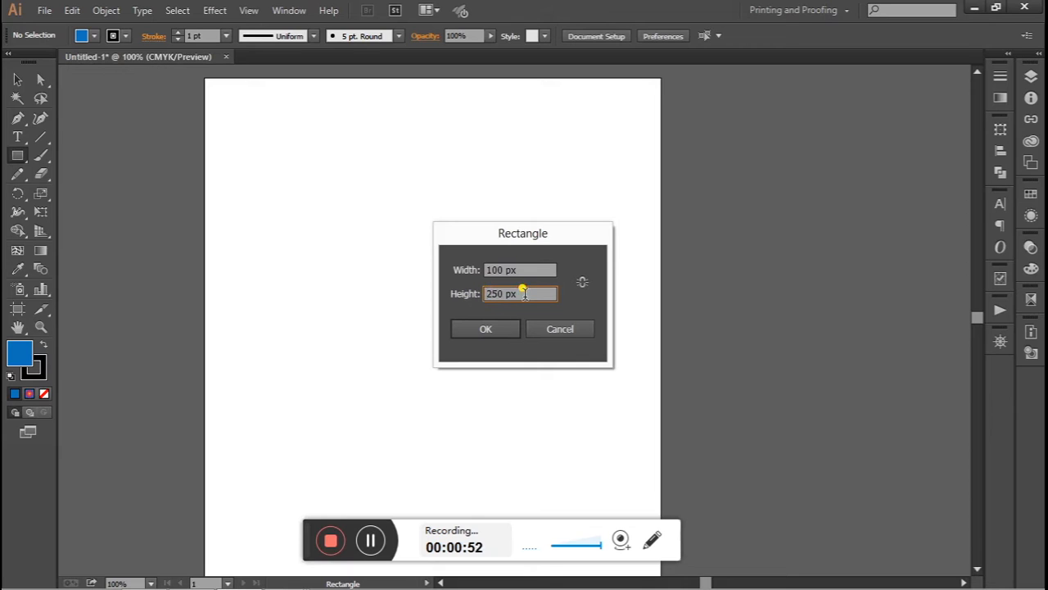
{"action": "left_click", "coordinate": [489, 329]}
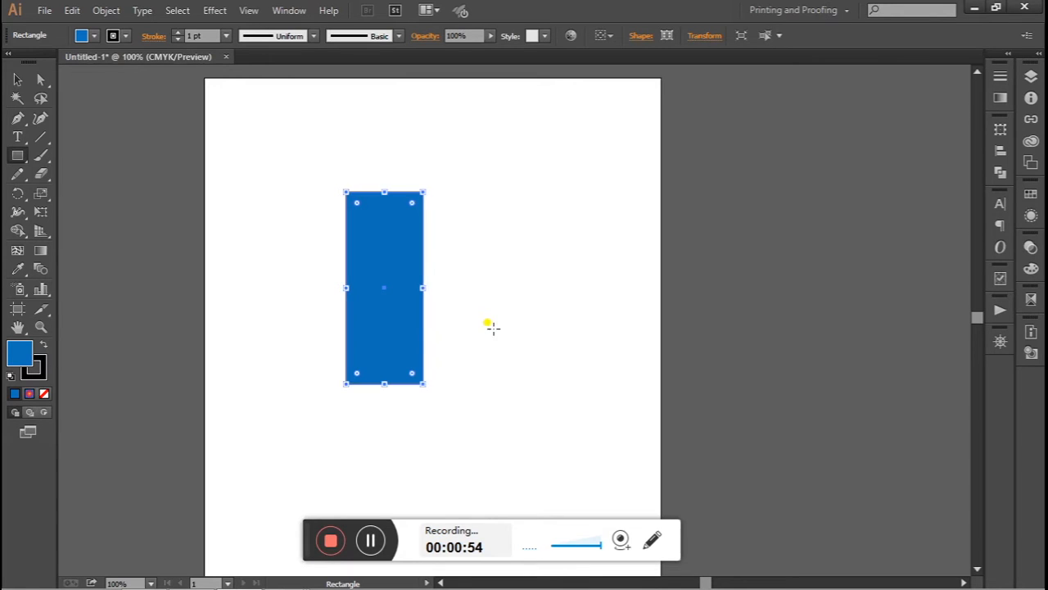
{"action": "left_click", "coordinate": [17, 80]}
{"action": "left_click", "coordinate": [295, 221]}
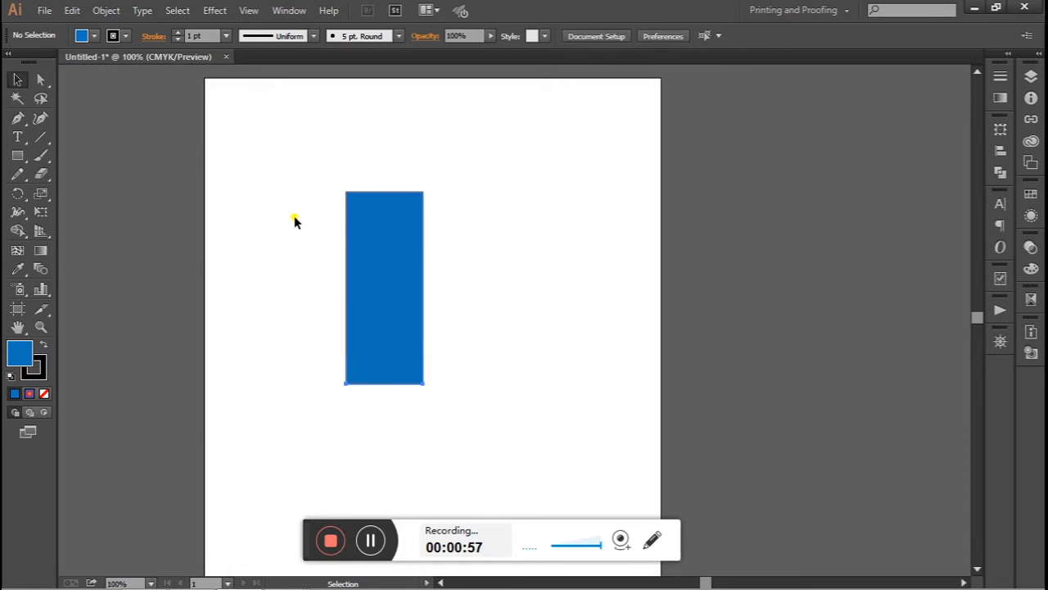
Duplicate the blue rectangle and place the copy to its right, level with the original.
{"action": "left_click", "coordinate": [375, 249]}
{"action": "key", "text": "ctrl"}
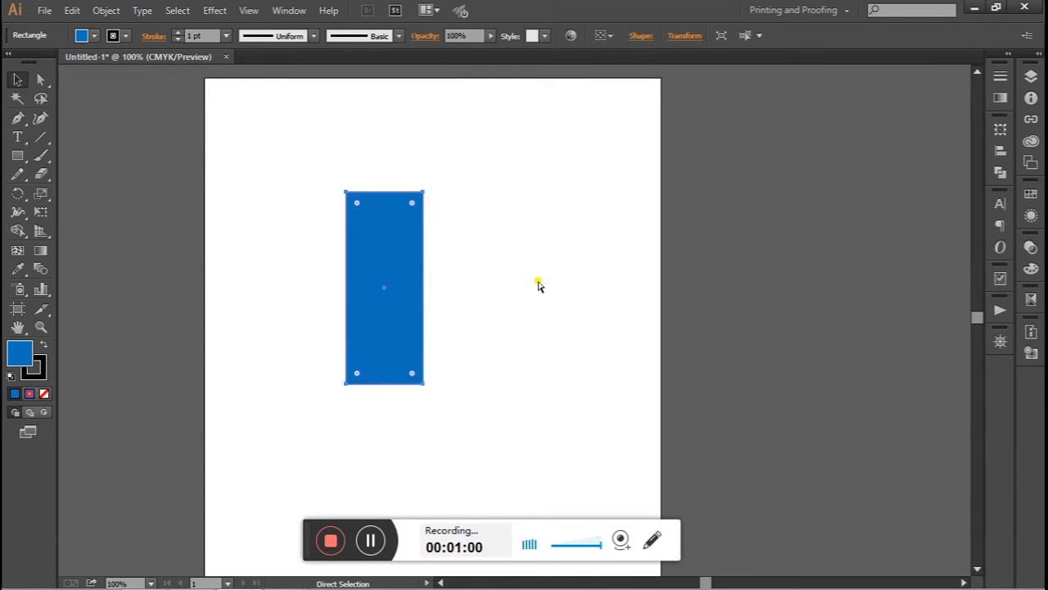
{"action": "key", "text": "ctrl+v"}
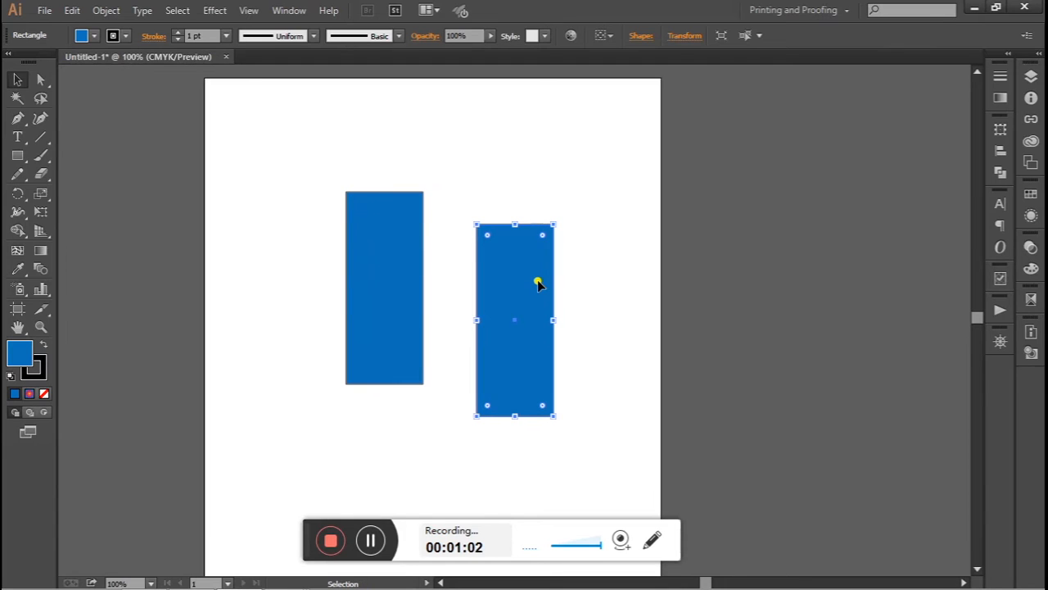
{"action": "left_click_drag", "start_coordinate": [538, 283], "coordinate": [564, 254]}
{"action": "left_click", "coordinate": [622, 297]}
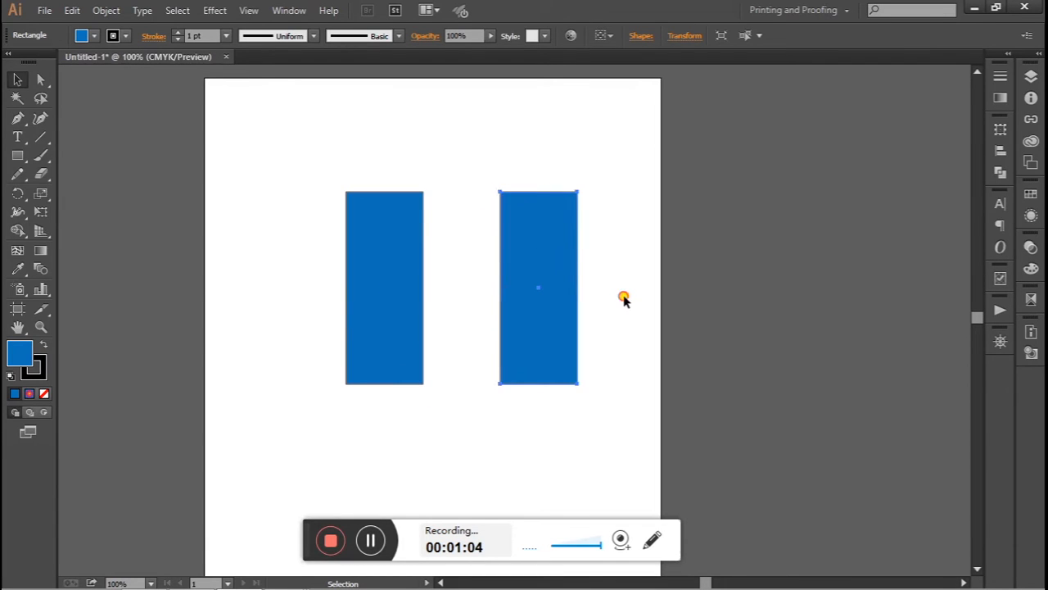
Shear the right-hand rectangle by -30°.
{"action": "left_click", "coordinate": [533, 348]}
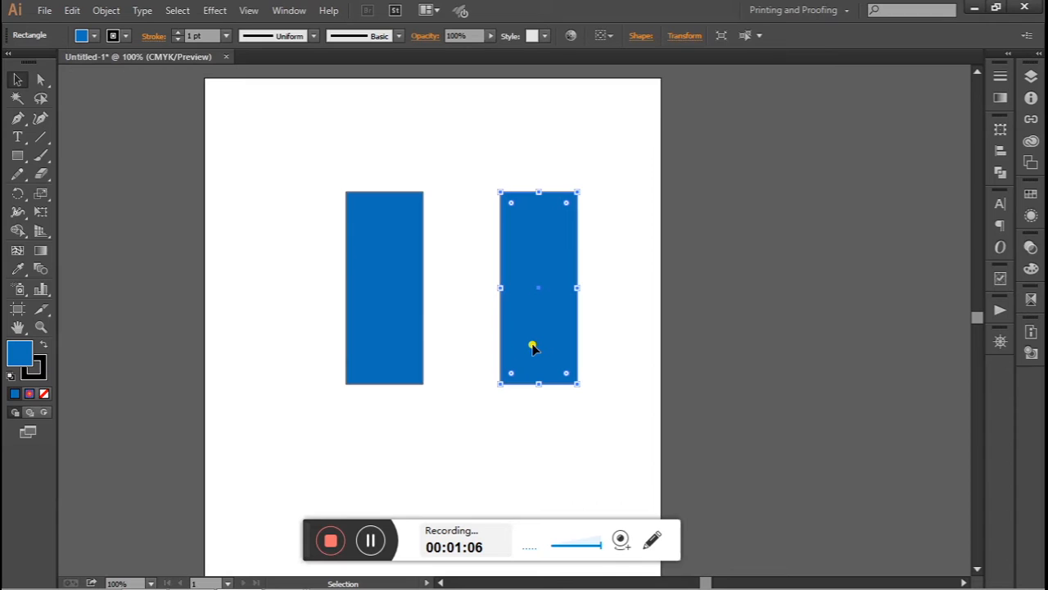
{"action": "left_click", "coordinate": [999, 133]}
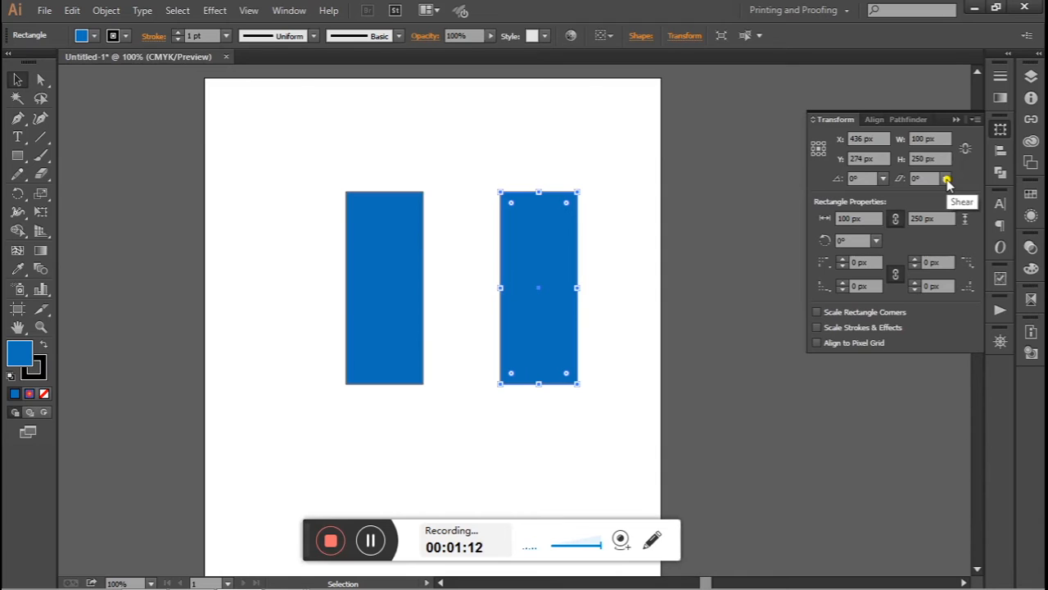
{"action": "left_click", "coordinate": [946, 180]}
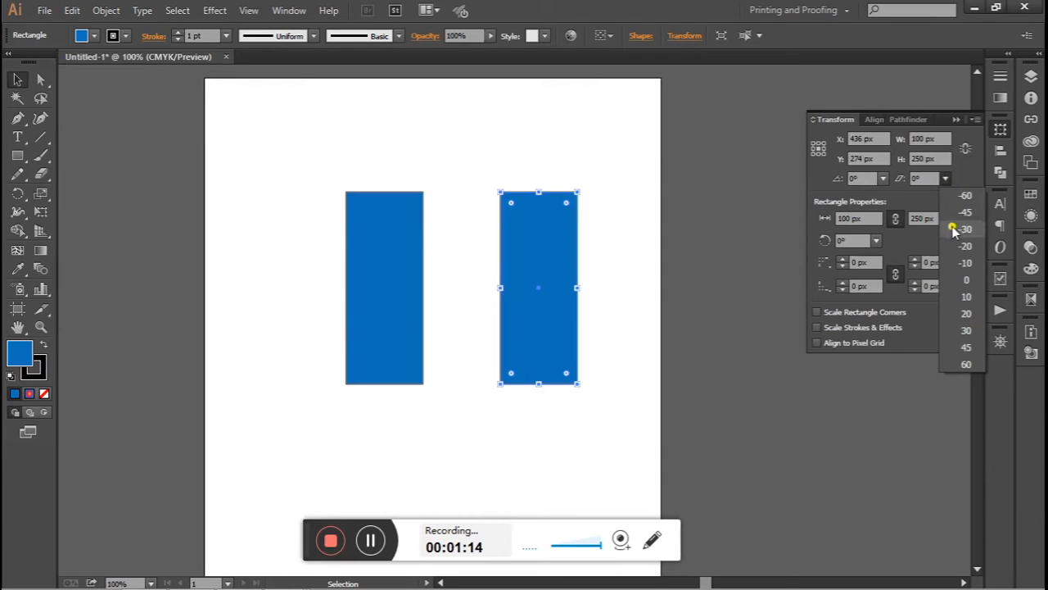
{"action": "left_click", "coordinate": [953, 229]}
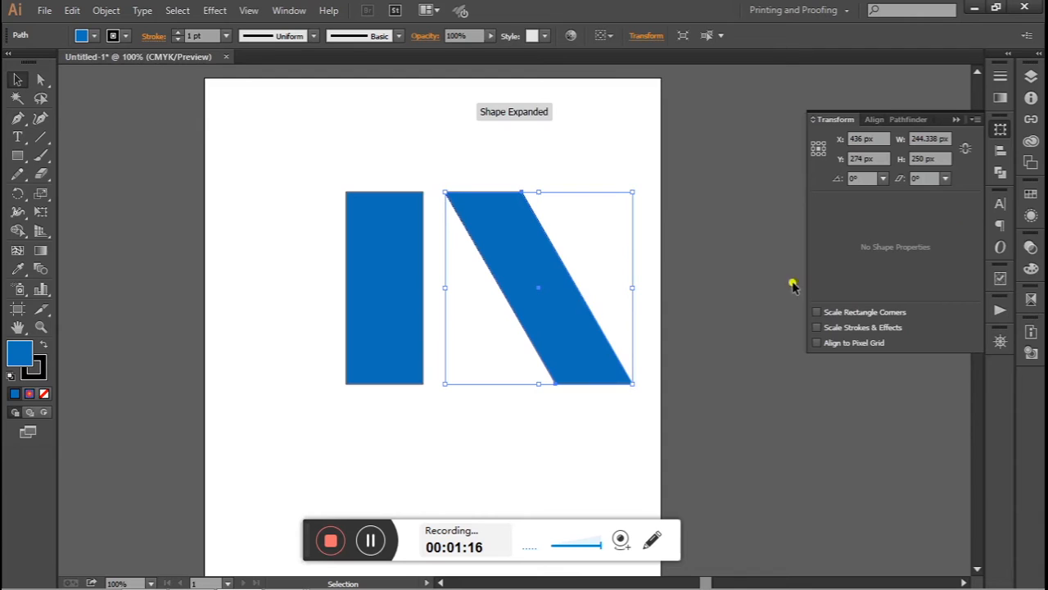
Shear the left-hand rectangle by 30° and move it left, clear of the other slanted bar.
{"action": "left_click", "coordinate": [361, 284]}
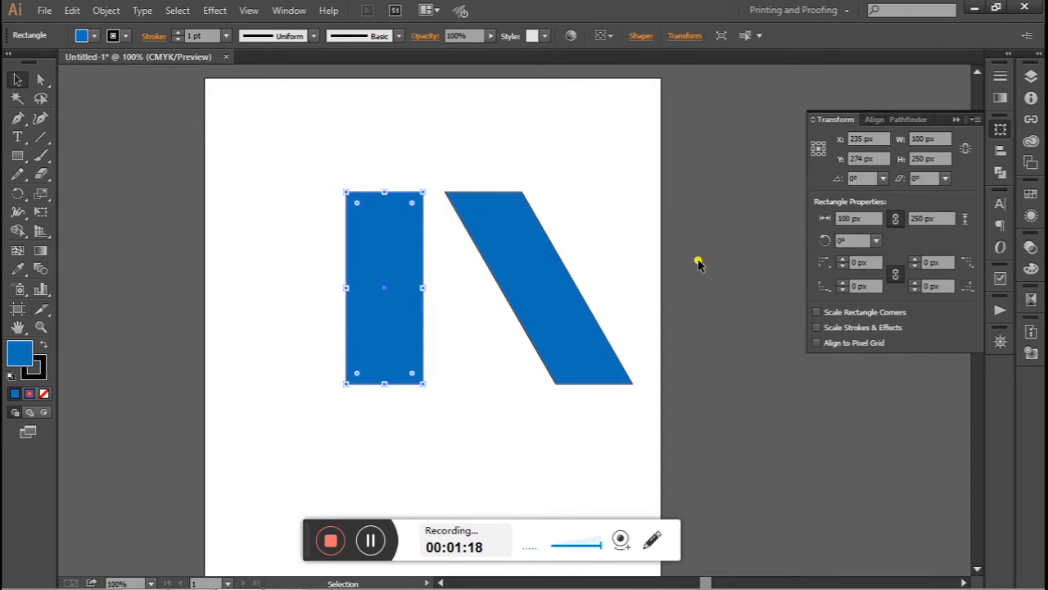
{"action": "left_click", "coordinate": [945, 178]}
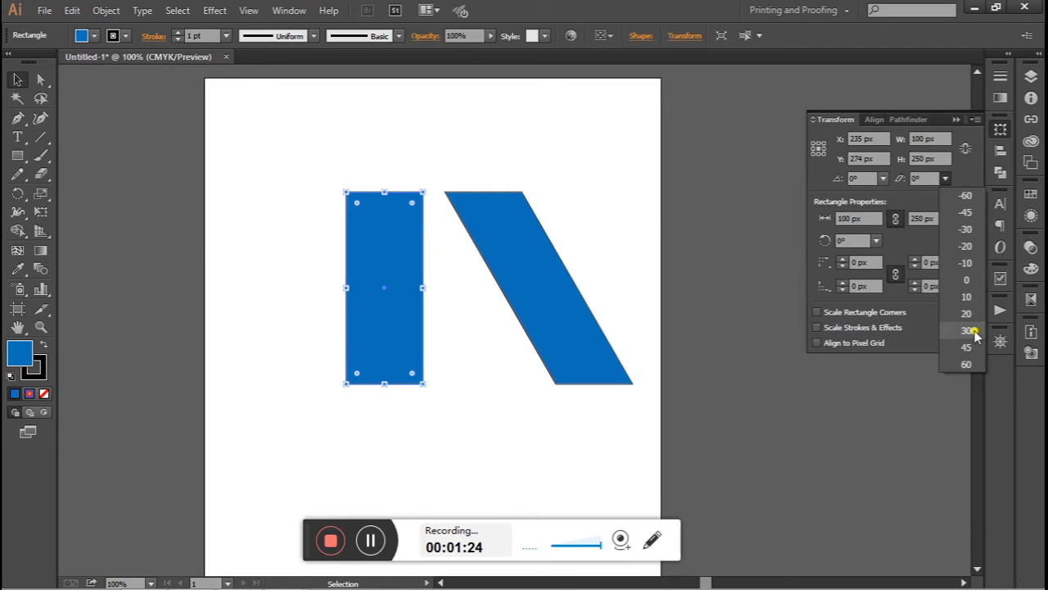
{"action": "left_click", "coordinate": [970, 330]}
{"action": "left_click", "coordinate": [730, 368]}
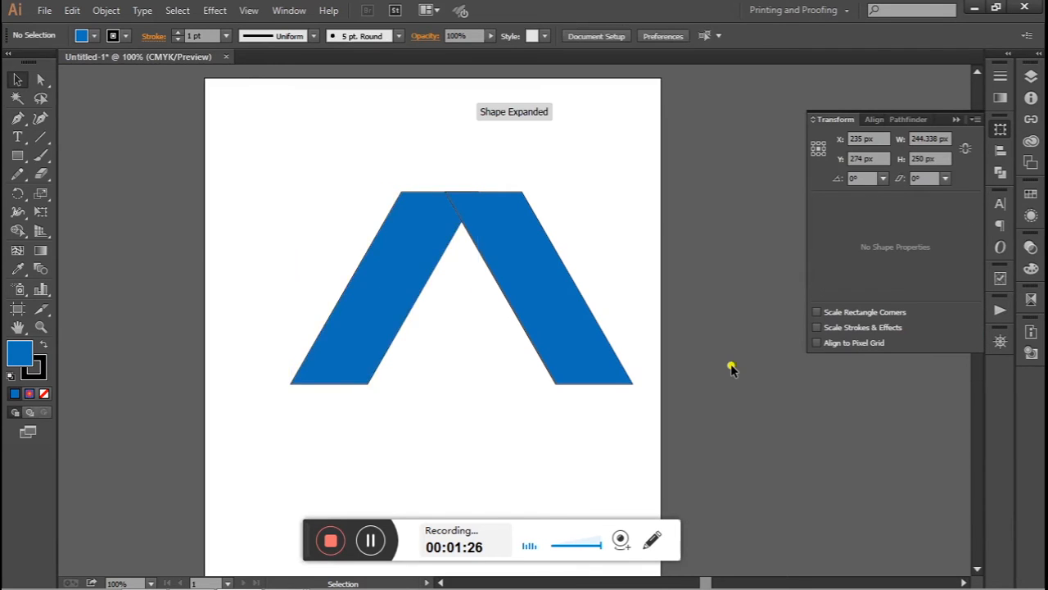
{"action": "left_click_drag", "start_coordinate": [384, 292], "coordinate": [330, 284]}
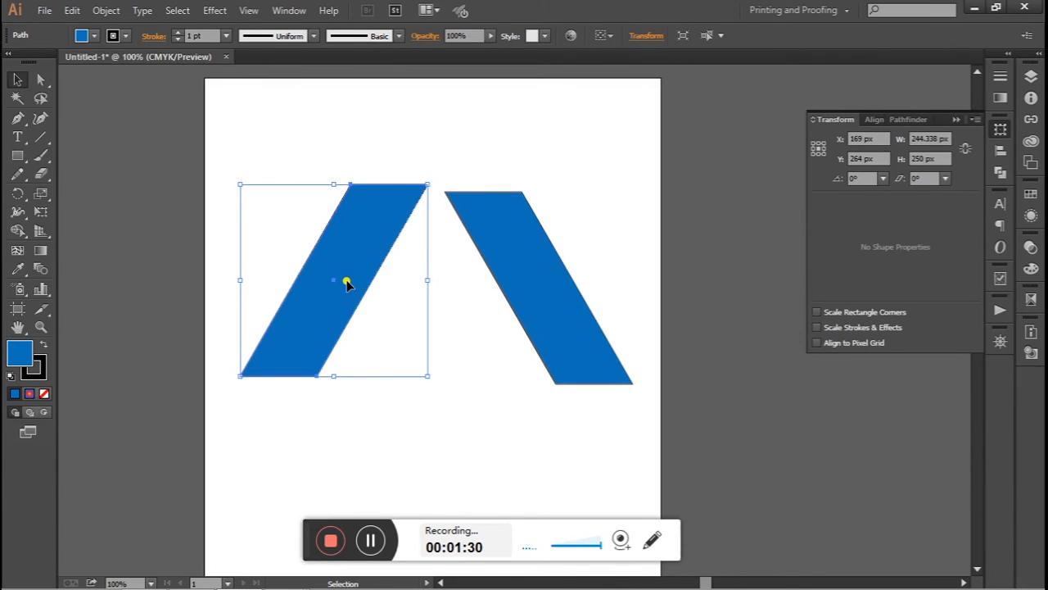
Duplicate the left slanted bar and place the copy lower down, between the two slanted bars.
{"action": "key", "text": "a"}
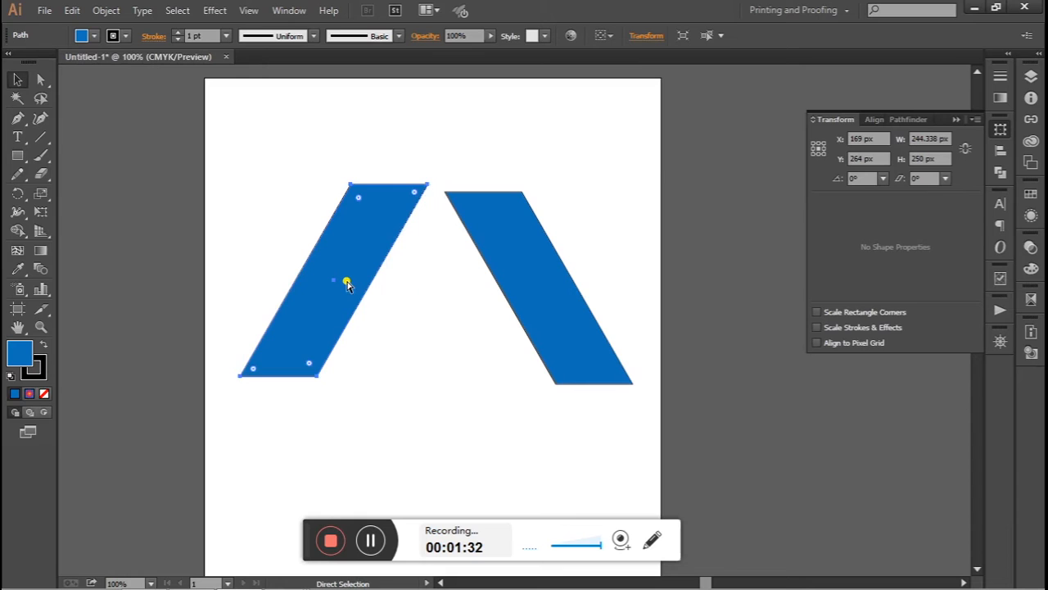
{"action": "key", "text": "v"}
{"action": "key", "text": "ctrl+c"}
{"action": "key", "text": "ctrl+v"}
{"action": "left_click_drag", "start_coordinate": [491, 317], "coordinate": [393, 375]}
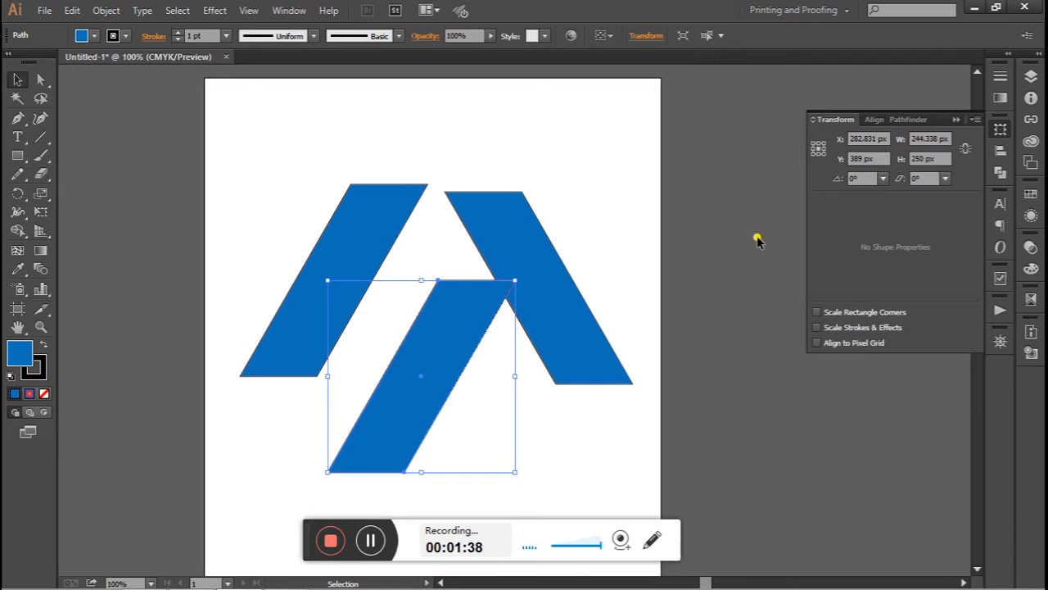
Rotate the duplicated bar by -60° so it lies horizontally, and deselect it.
{"action": "left_click", "coordinate": [884, 181]}
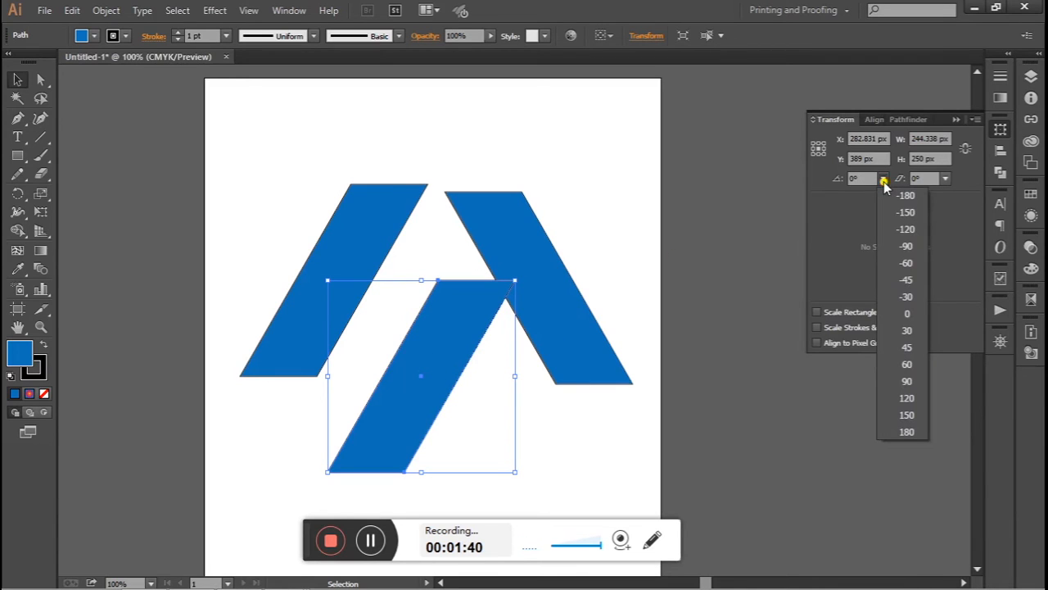
{"action": "left_click", "coordinate": [890, 263]}
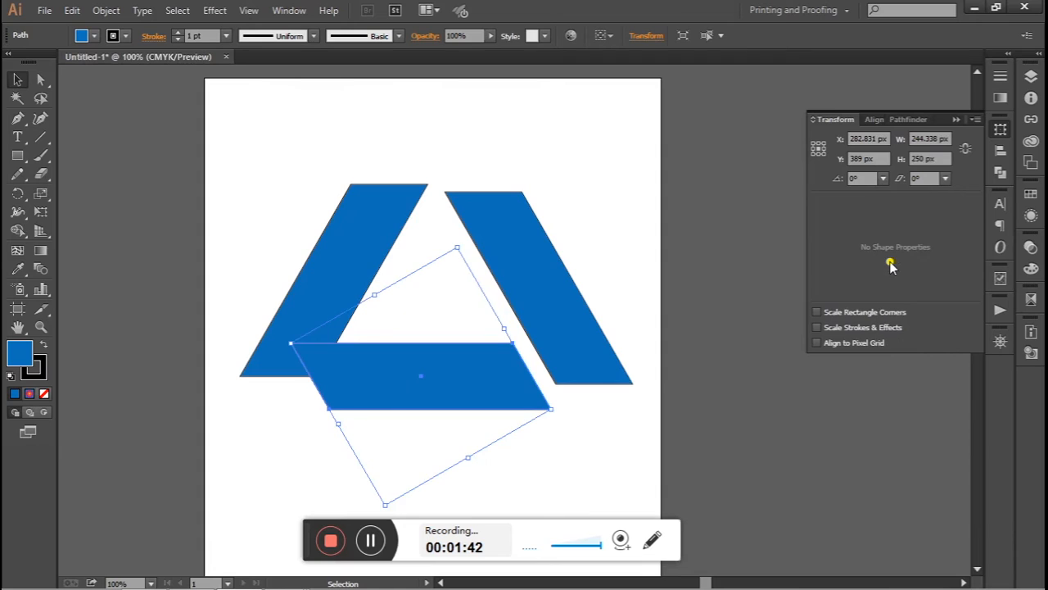
{"action": "left_click", "coordinate": [541, 465]}
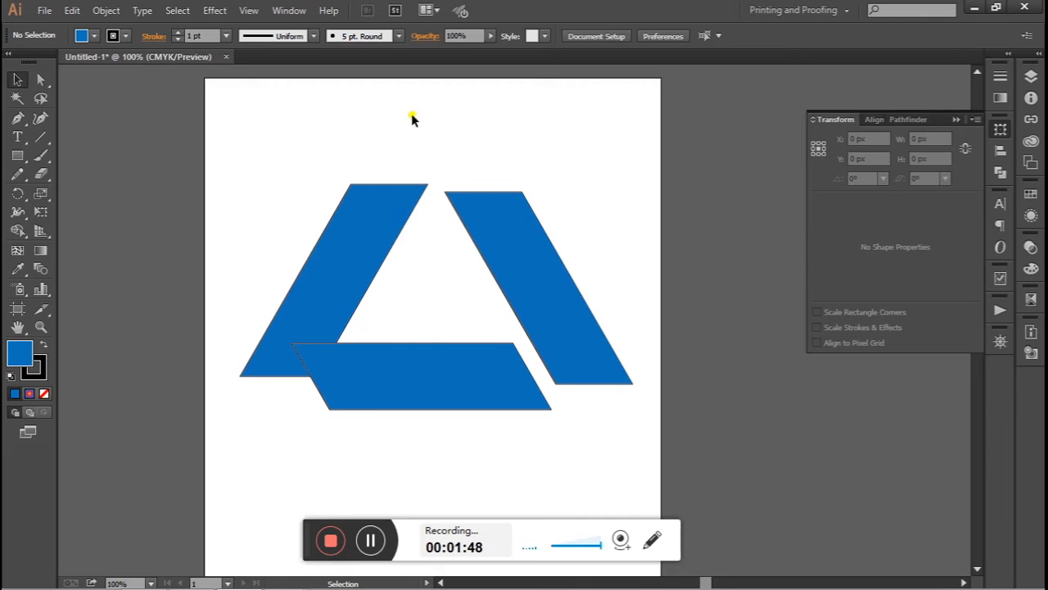
Switch the display to Outline view and move the right slanted bar so its top edge coincides with the left bar's top edge.
{"action": "left_click", "coordinate": [248, 11]}
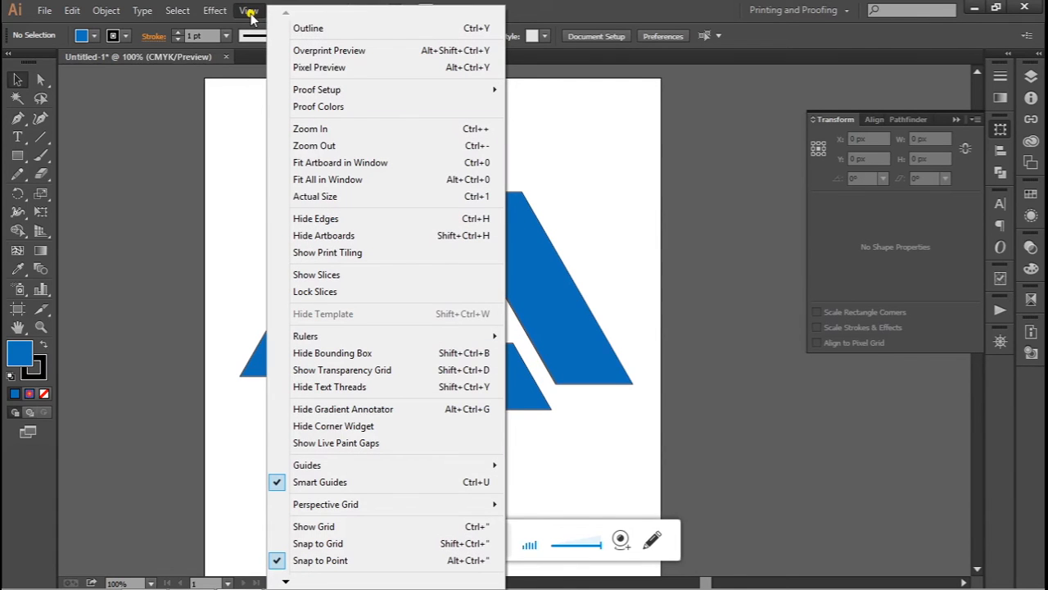
{"action": "left_click", "coordinate": [301, 33]}
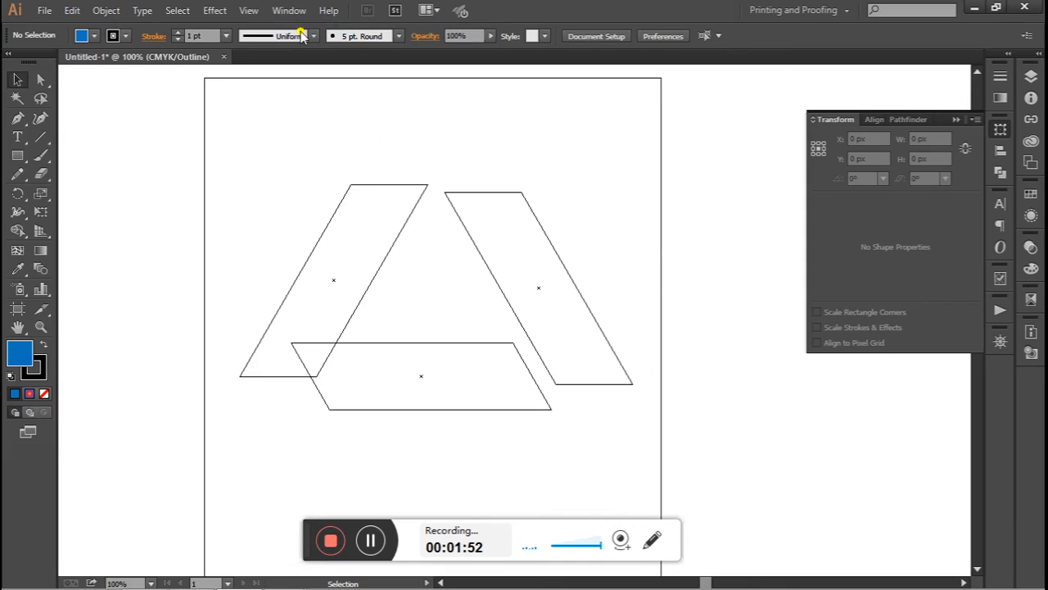
{"action": "left_click_drag", "start_coordinate": [474, 243], "coordinate": [382, 234]}
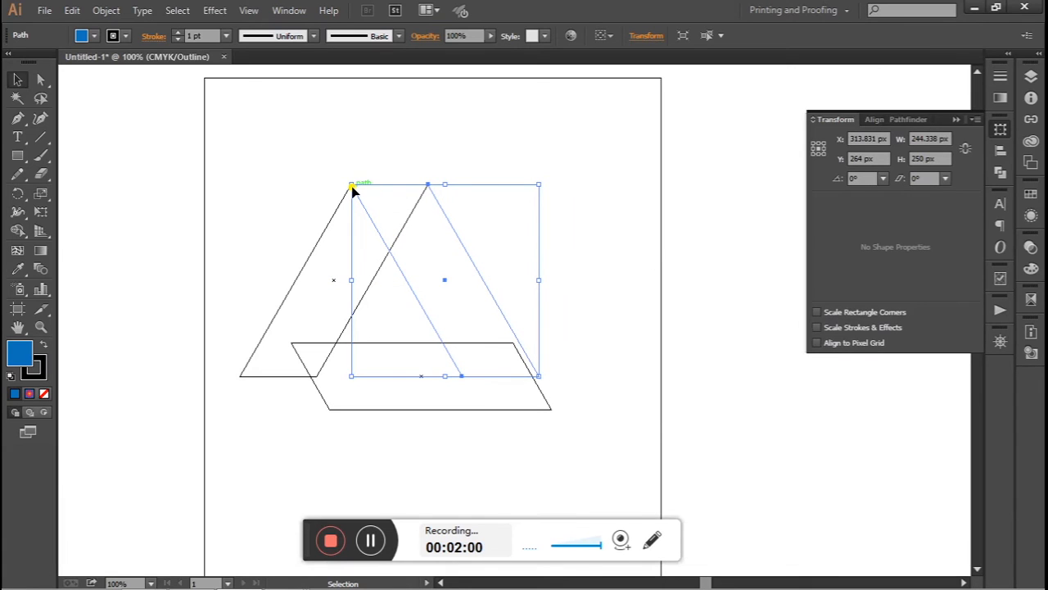
Snap the horizontal bar's lower edge onto the slanted bars' base, with its lower-right corner at the right bar's outer corner.
{"action": "left_click", "coordinate": [409, 413]}
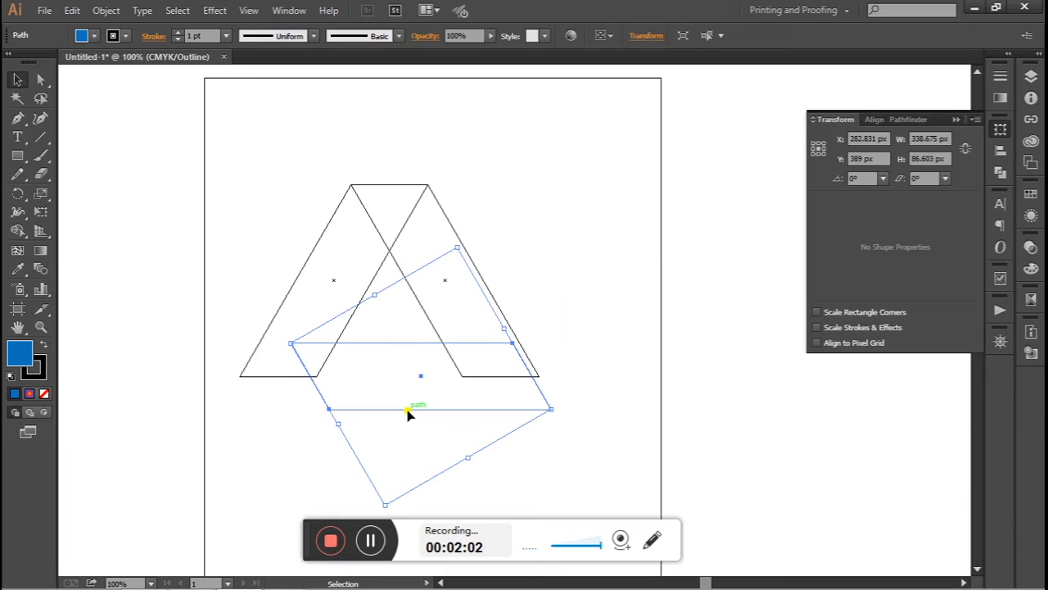
{"action": "left_click_drag", "start_coordinate": [410, 412], "coordinate": [394, 379]}
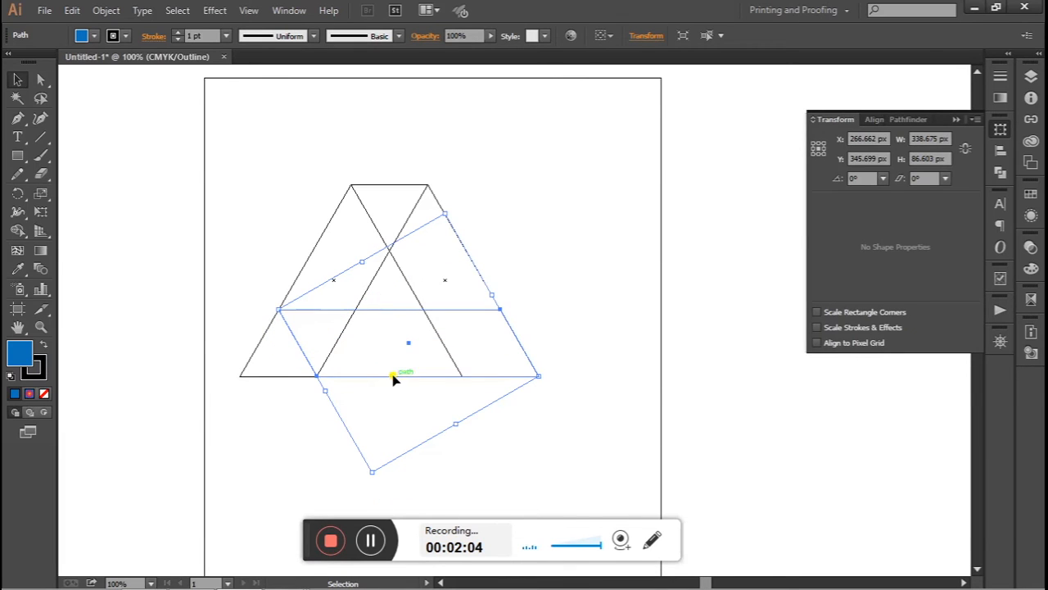
{"action": "left_click", "coordinate": [312, 394]}
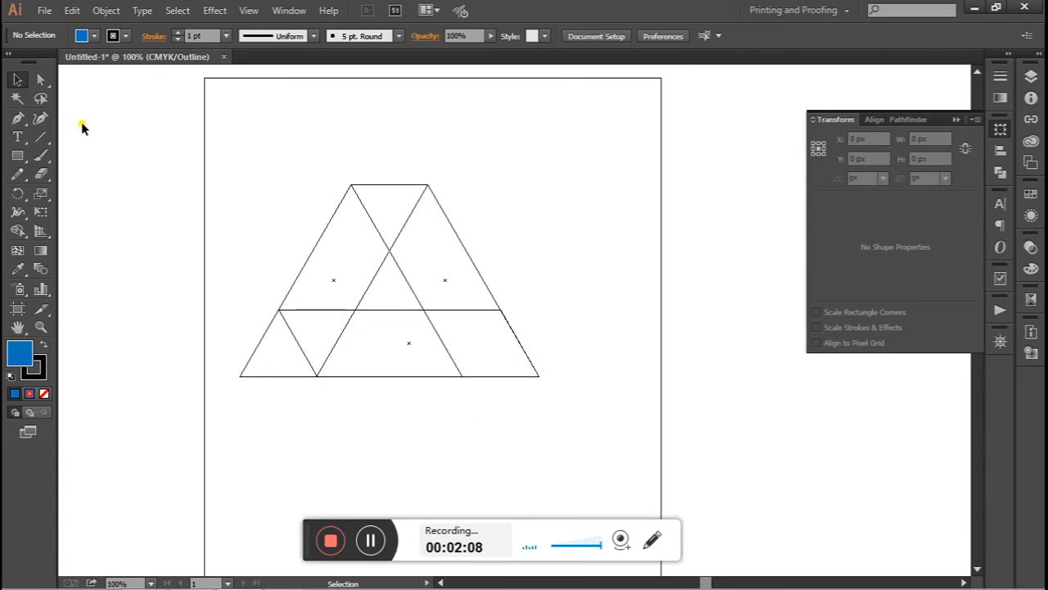
Move the left bar's lower-left anchor point onto the horizontal bar's upper-left corner with the Direct Selection tool.
{"action": "left_click", "coordinate": [39, 80]}
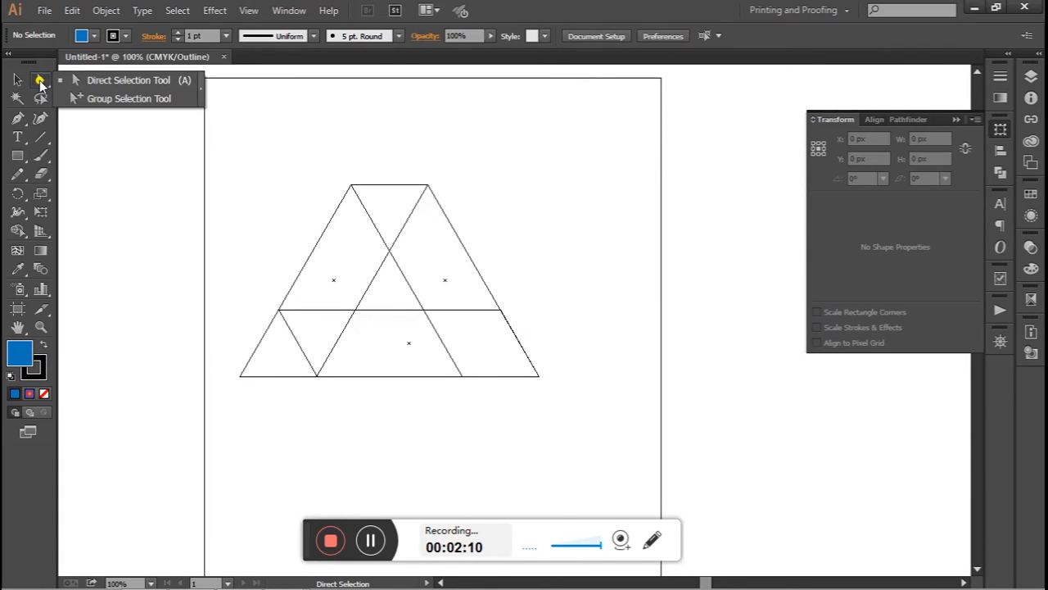
{"action": "left_click", "coordinate": [74, 81]}
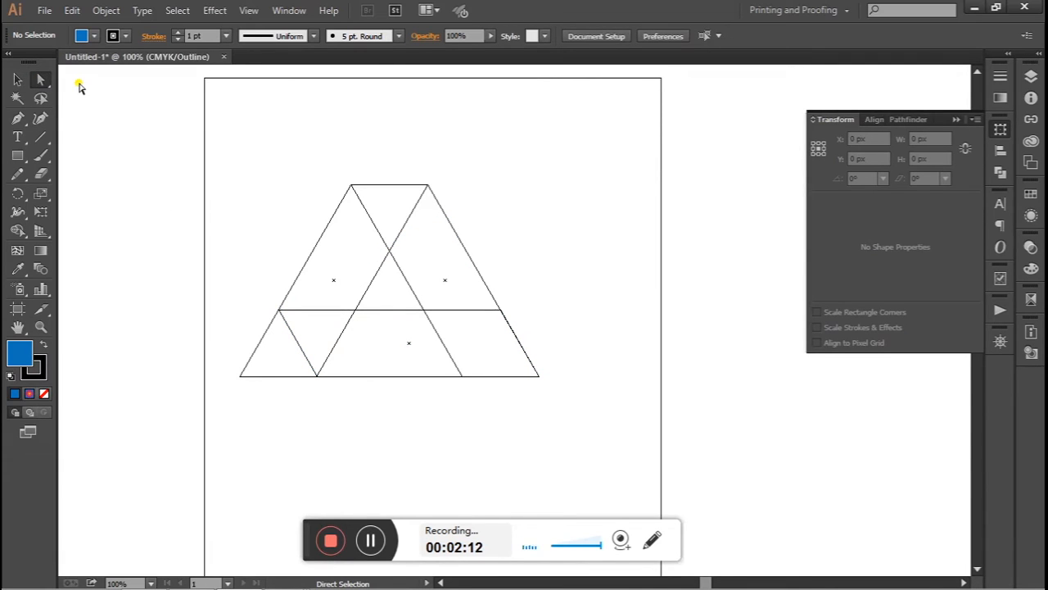
{"action": "left_click", "coordinate": [240, 376]}
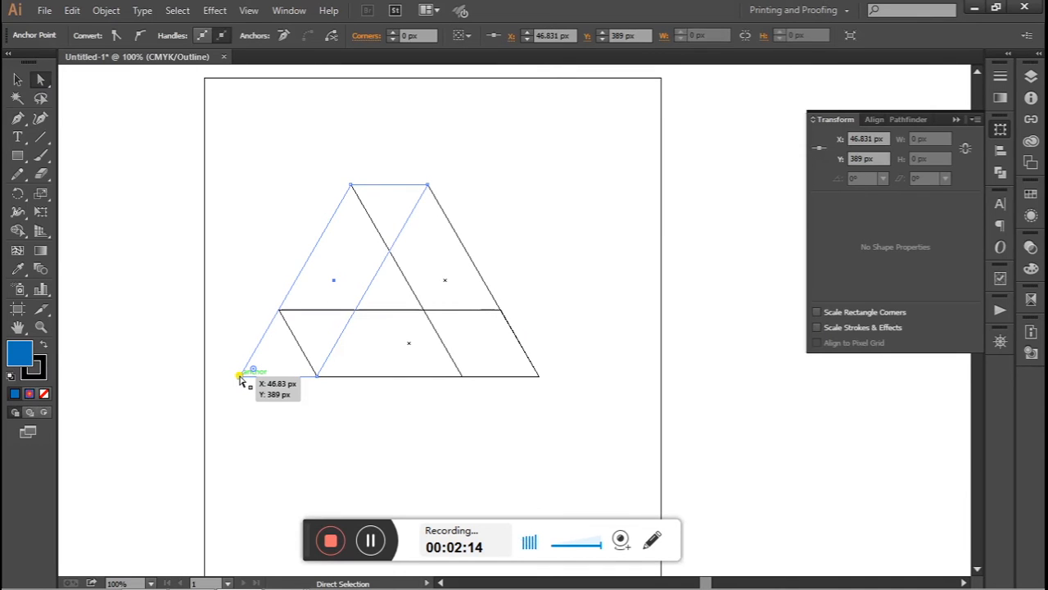
{"action": "left_click_drag", "start_coordinate": [240, 376], "coordinate": [279, 311]}
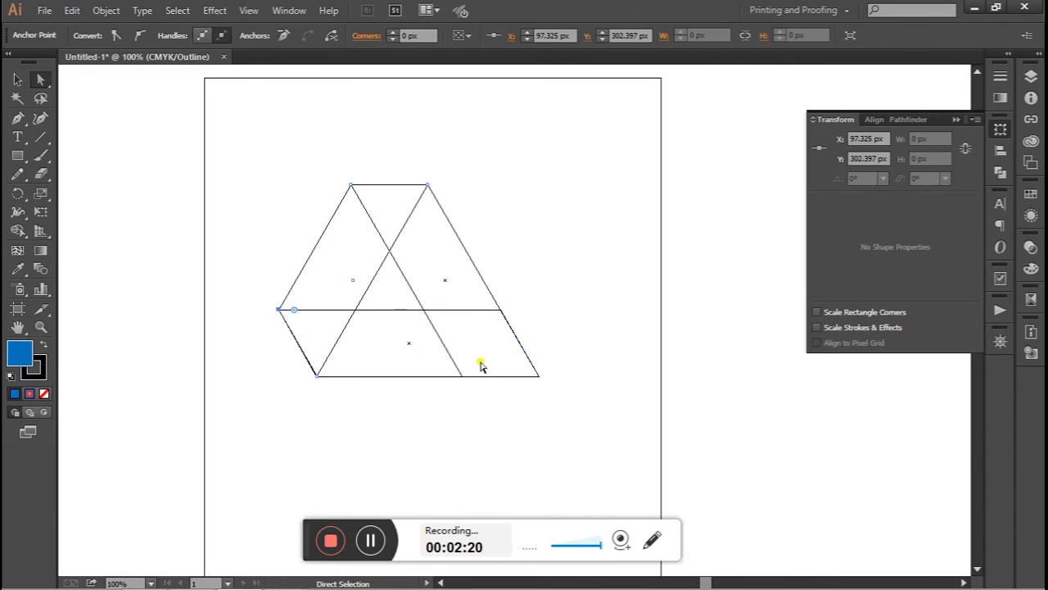
Move the horizontal bar's lower-right anchor to the right bar's lower-left corner, and the right bar's lower-right anchor to the horizontal bar's upper-right corner.
{"action": "left_click", "coordinate": [538, 377]}
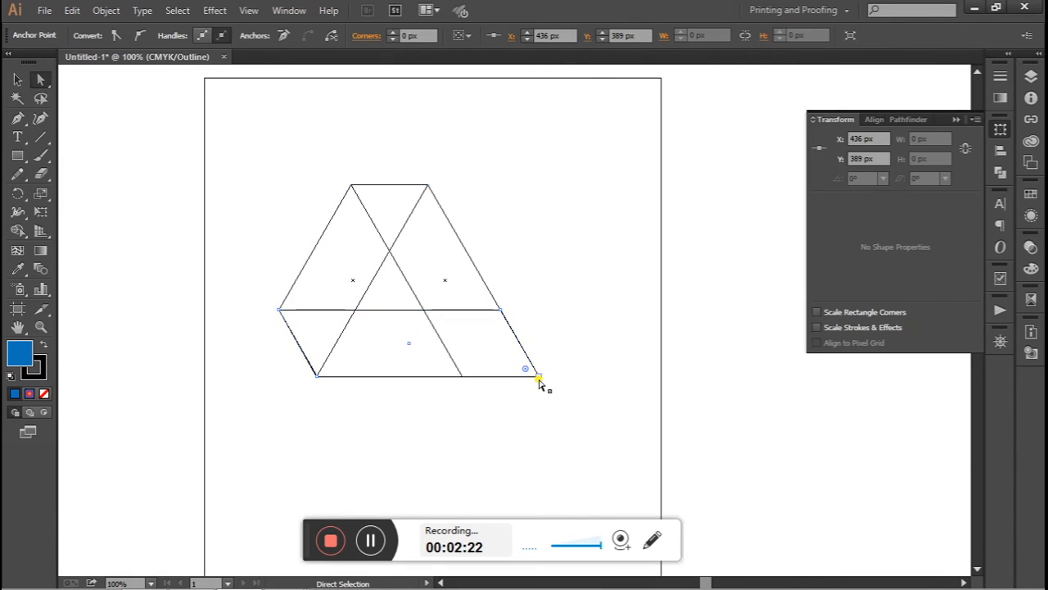
{"action": "mouse_move", "coordinate": [540, 379]}
{"action": "left_mouse_down"}
{"action": "mouse_move", "coordinate": [544, 370]}
{"action": "mouse_move", "coordinate": [463, 380]}
{"action": "left_mouse_up"}
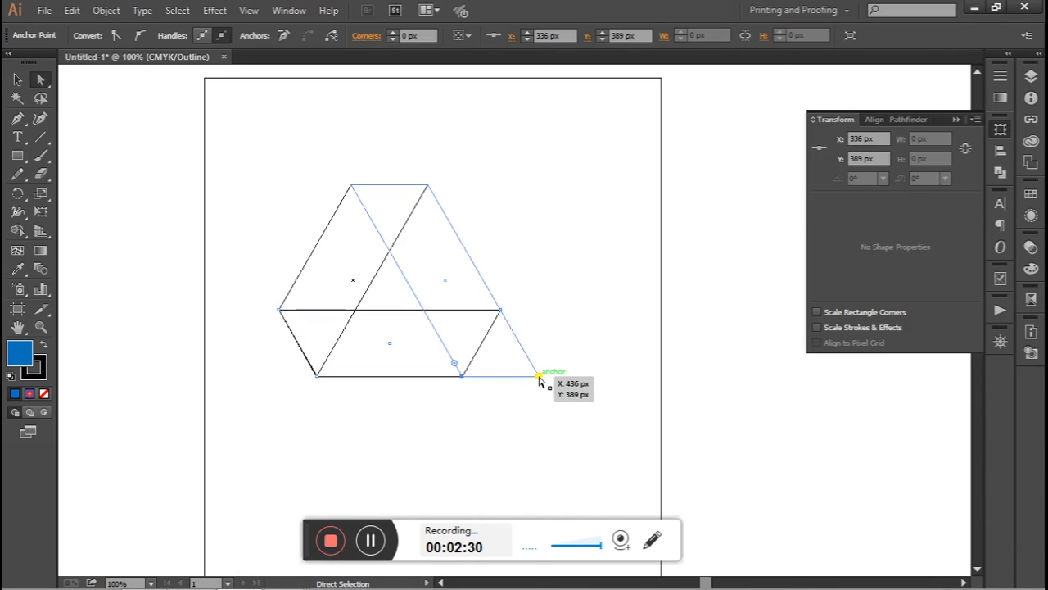
{"action": "left_click", "coordinate": [540, 379]}
{"action": "left_click_drag", "start_coordinate": [539, 379], "coordinate": [501, 311]}
Return the display from Outline to Preview view and deselect the right bar.
{"action": "left_click", "coordinate": [17, 79]}
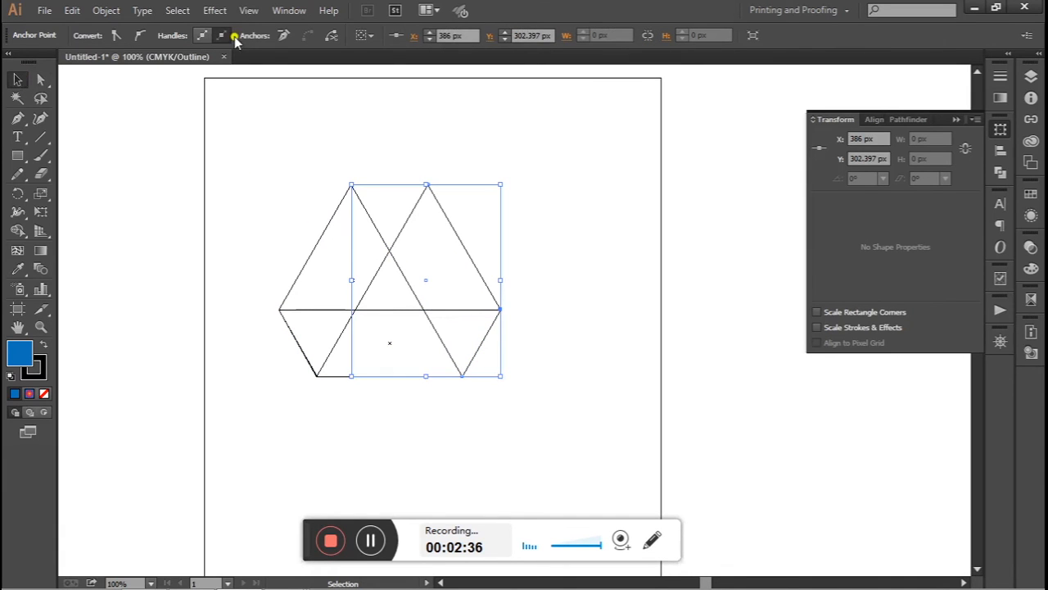
{"action": "left_click", "coordinate": [249, 10]}
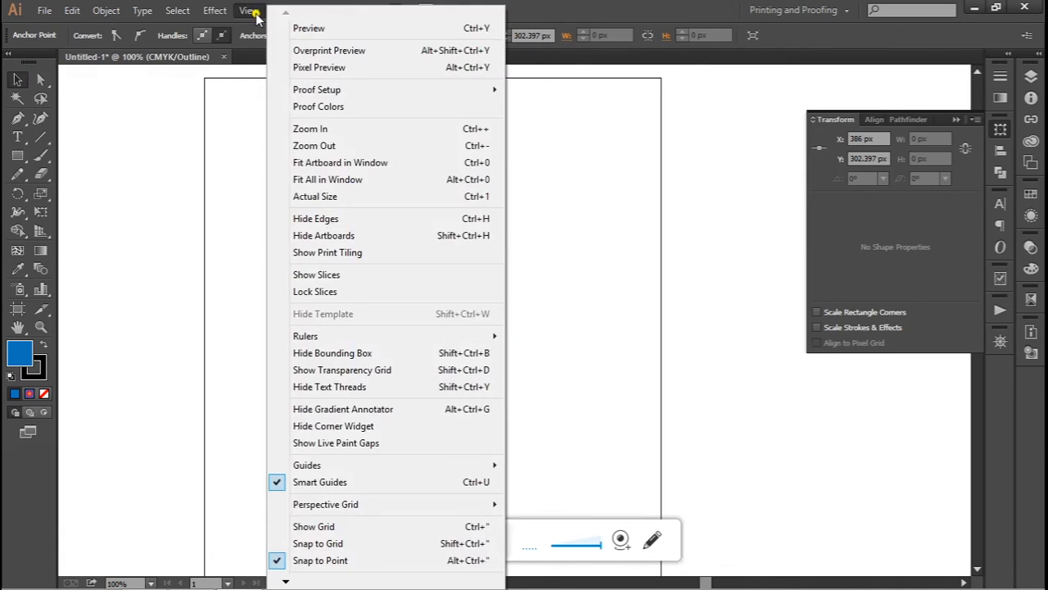
{"action": "left_click", "coordinate": [299, 29]}
{"action": "left_click", "coordinate": [491, 181]}
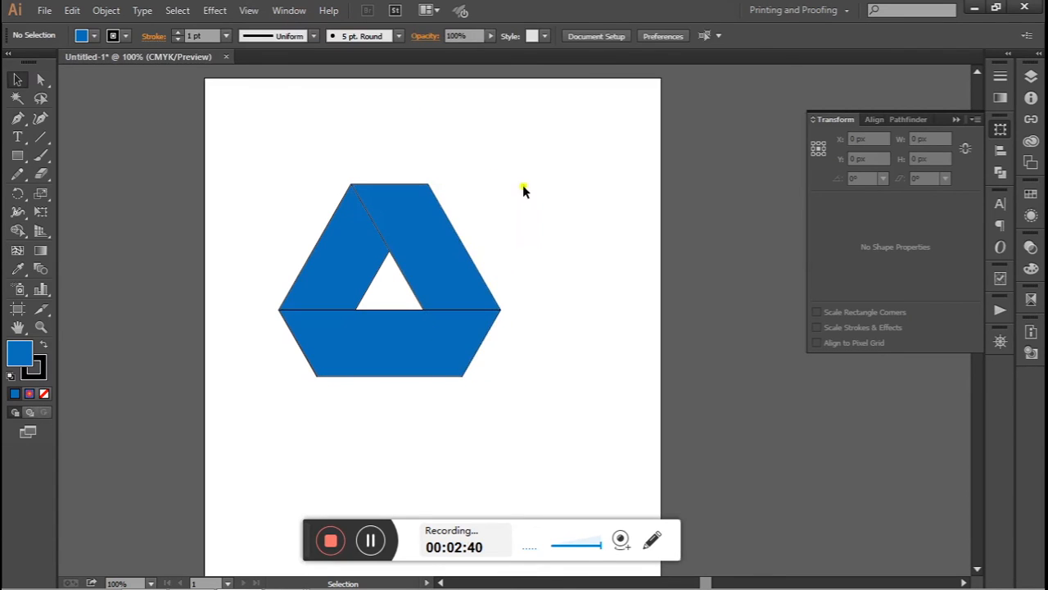
Divide all three overlapping bars with the Pathfinder and ungroup the resulting pieces.
{"action": "left_click_drag", "start_coordinate": [245, 147], "coordinate": [525, 400]}
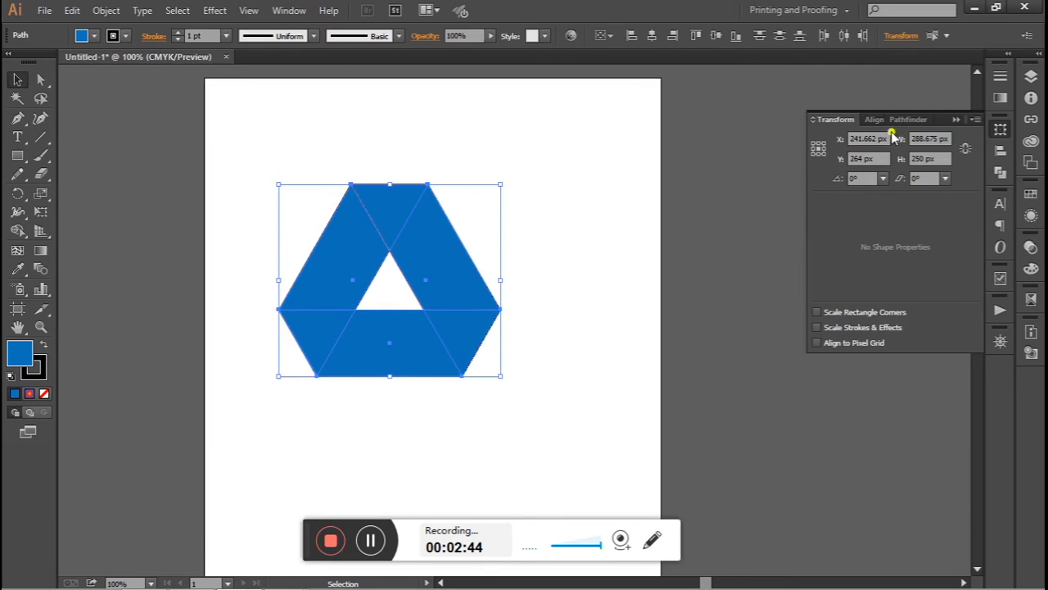
{"action": "left_click", "coordinate": [909, 119]}
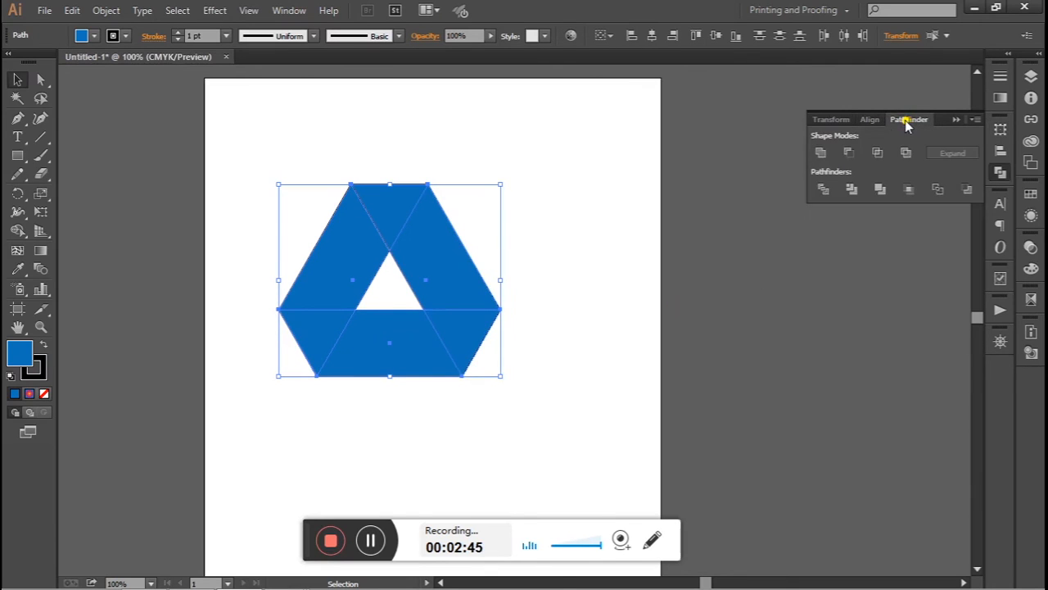
{"action": "left_click", "coordinate": [823, 189]}
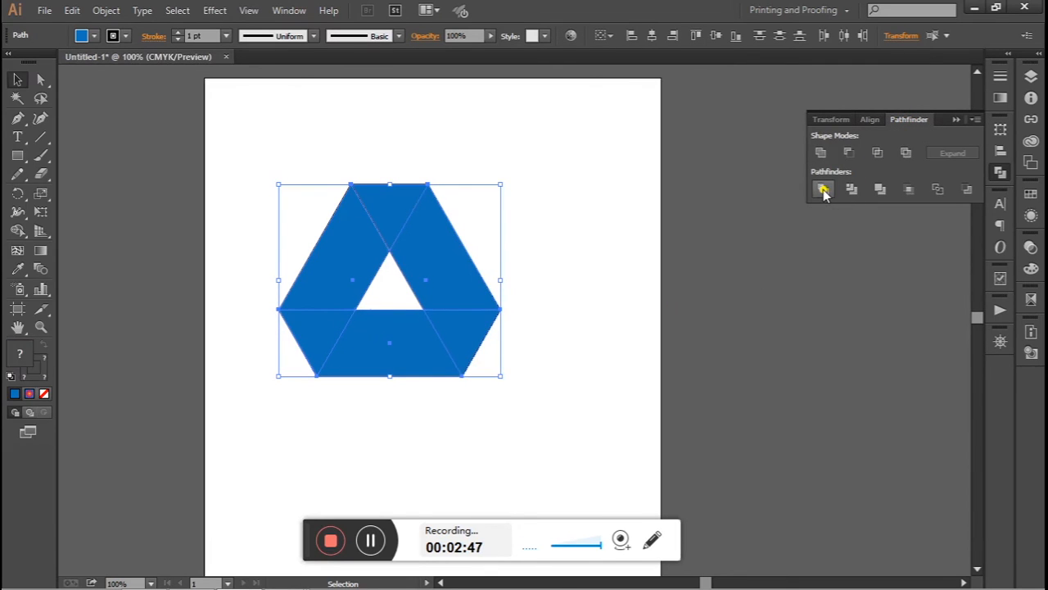
{"action": "left_click", "coordinate": [598, 297]}
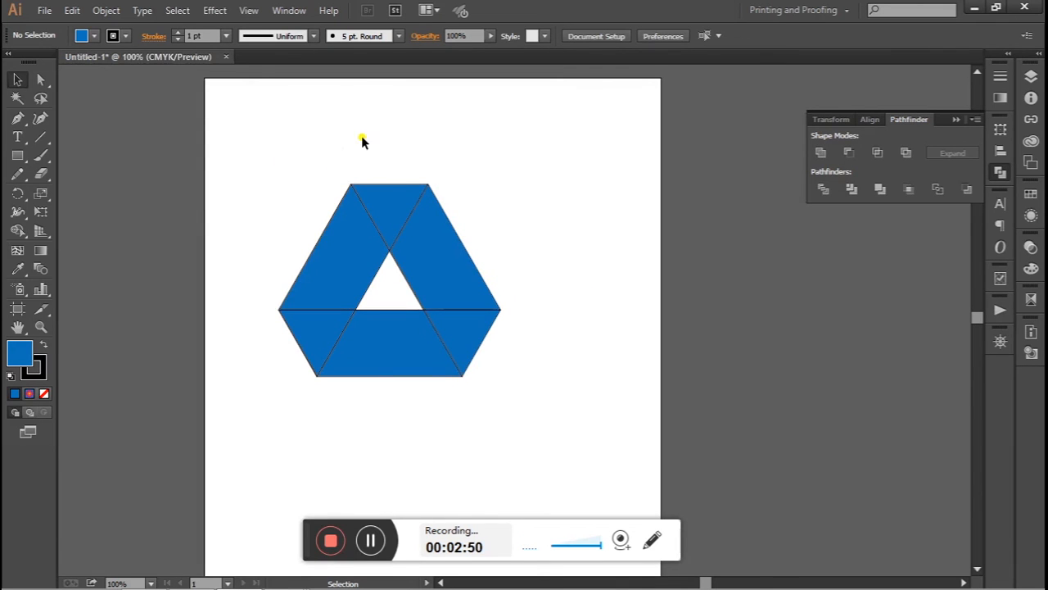
{"action": "left_click_drag", "start_coordinate": [243, 254], "coordinate": [307, 332]}
{"action": "right_click", "coordinate": [307, 332]}
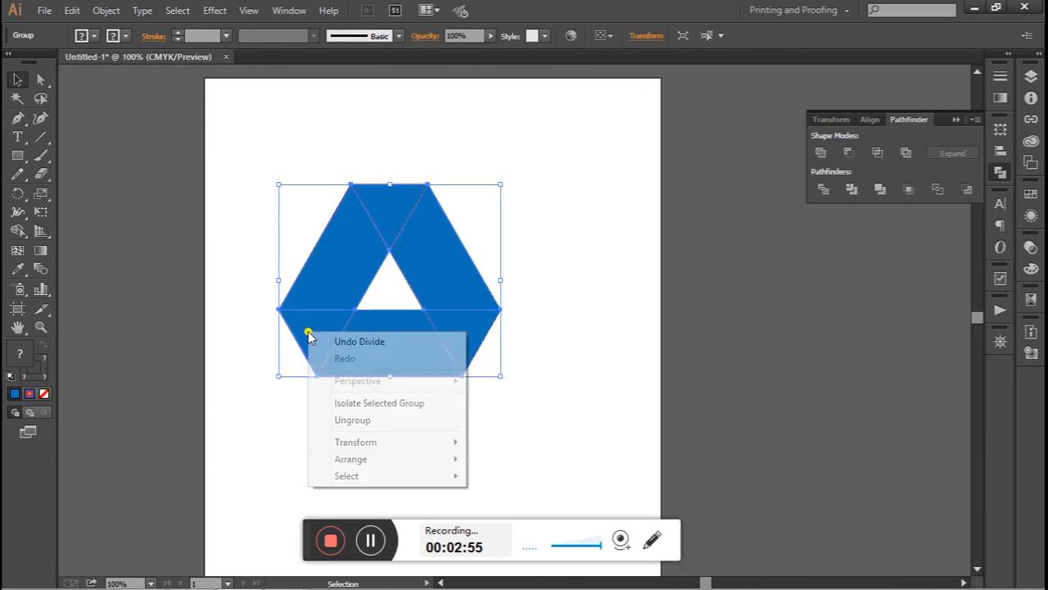
{"action": "left_click", "coordinate": [383, 421]}
{"action": "left_click", "coordinate": [384, 421]}
Fill the left slanted piece and the small lower-left triangle with green, and deselect them.
{"action": "left_click_drag", "start_coordinate": [239, 262], "coordinate": [307, 332]}
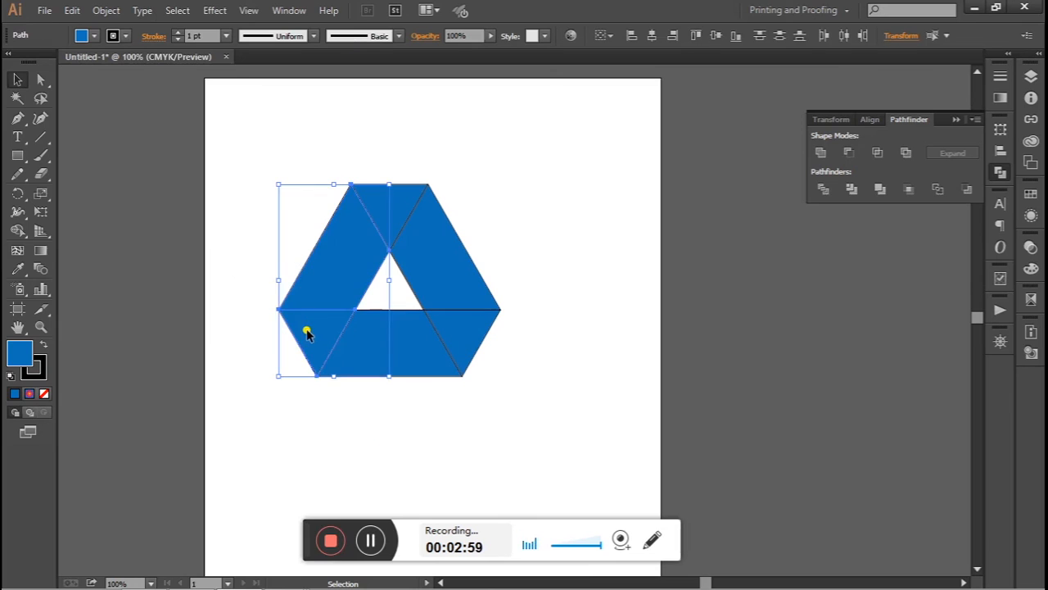
{"action": "left_click", "coordinate": [94, 36]}
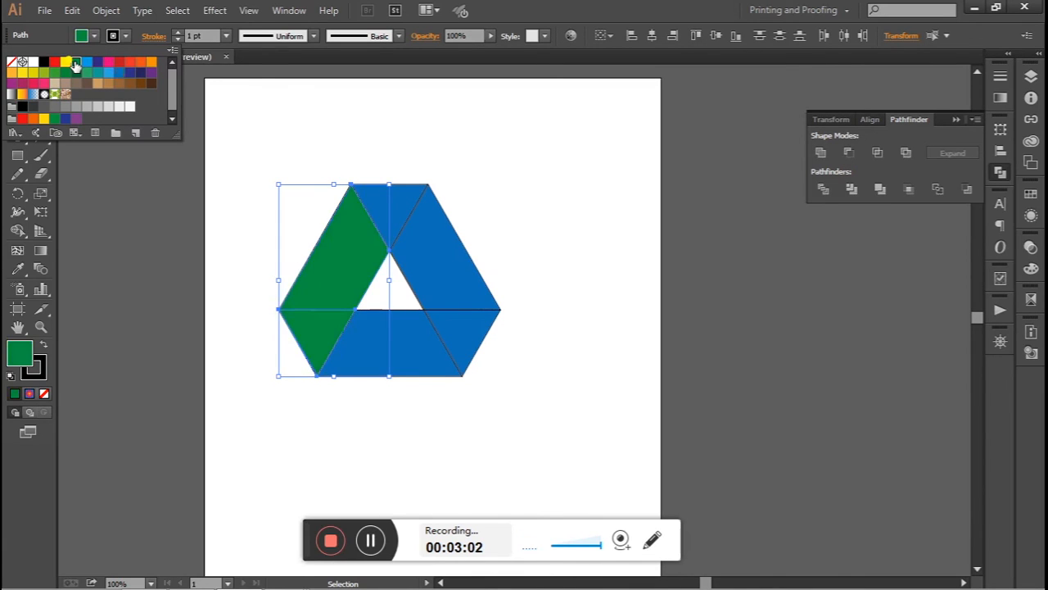
{"action": "left_click", "coordinate": [505, 369]}
Unite the bottom middle piece and the lower-right triangle into a single blue shape.
{"action": "left_click_drag", "start_coordinate": [513, 398], "coordinate": [386, 344]}
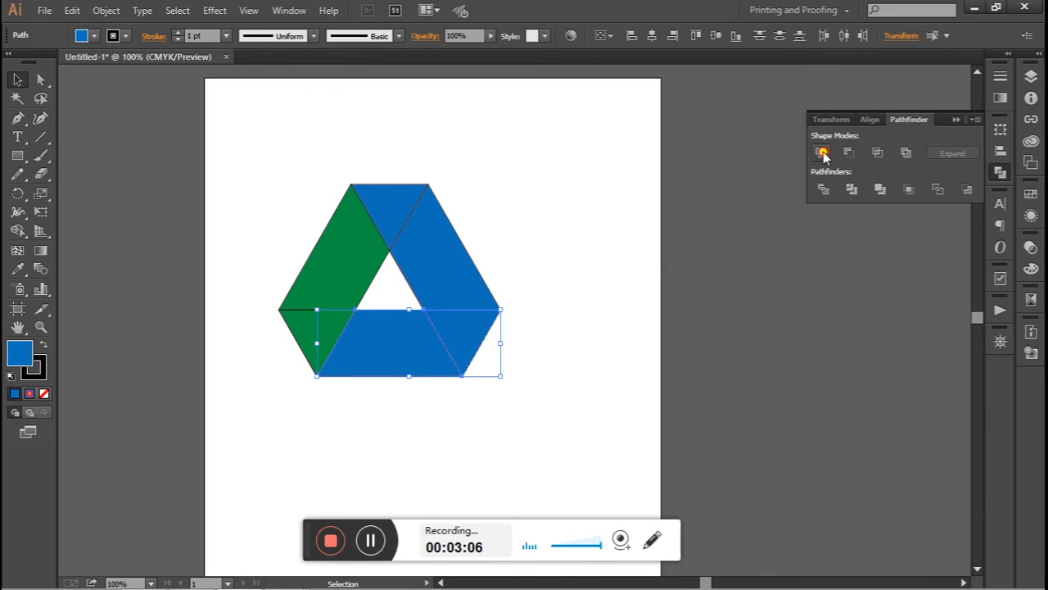
{"action": "left_click", "coordinate": [94, 36]}
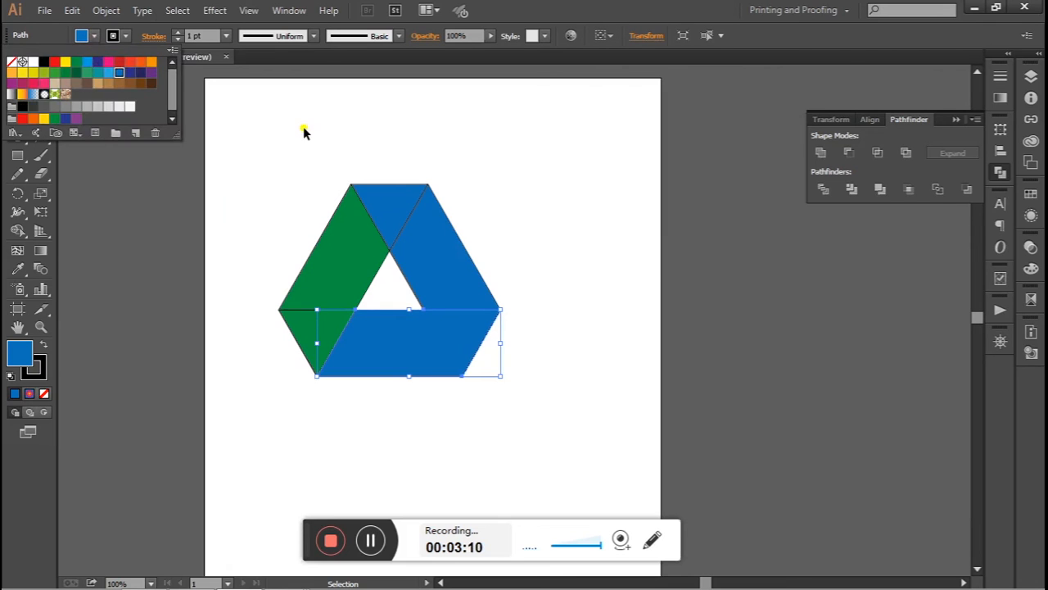
Unite the top triangle with the right slanted piece and fill the combined shape with yellow.
{"action": "left_click_drag", "start_coordinate": [387, 148], "coordinate": [480, 241]}
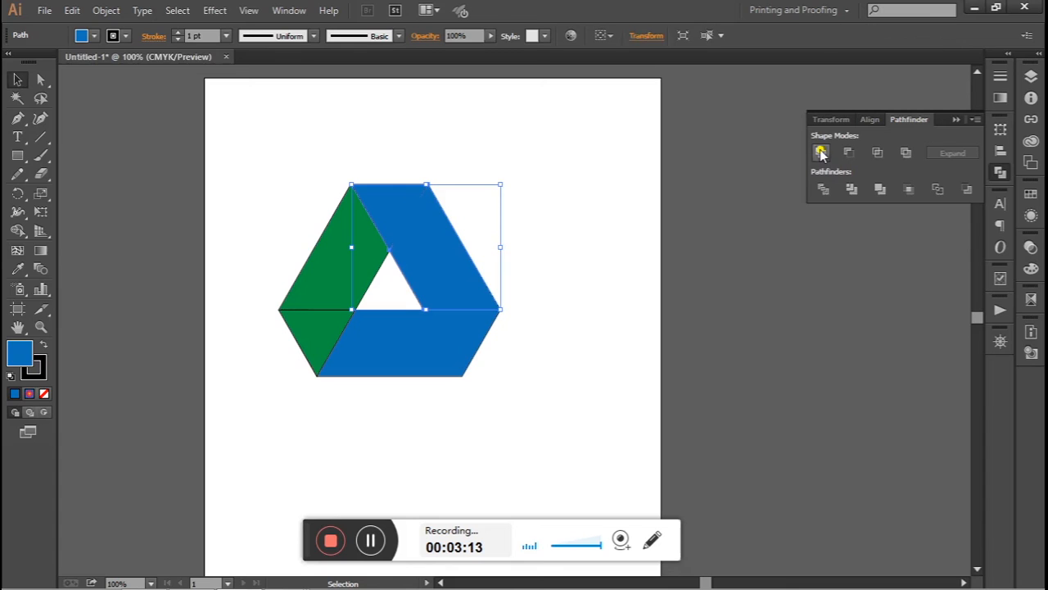
{"action": "left_click", "coordinate": [95, 36]}
{"action": "left_click", "coordinate": [64, 65]}
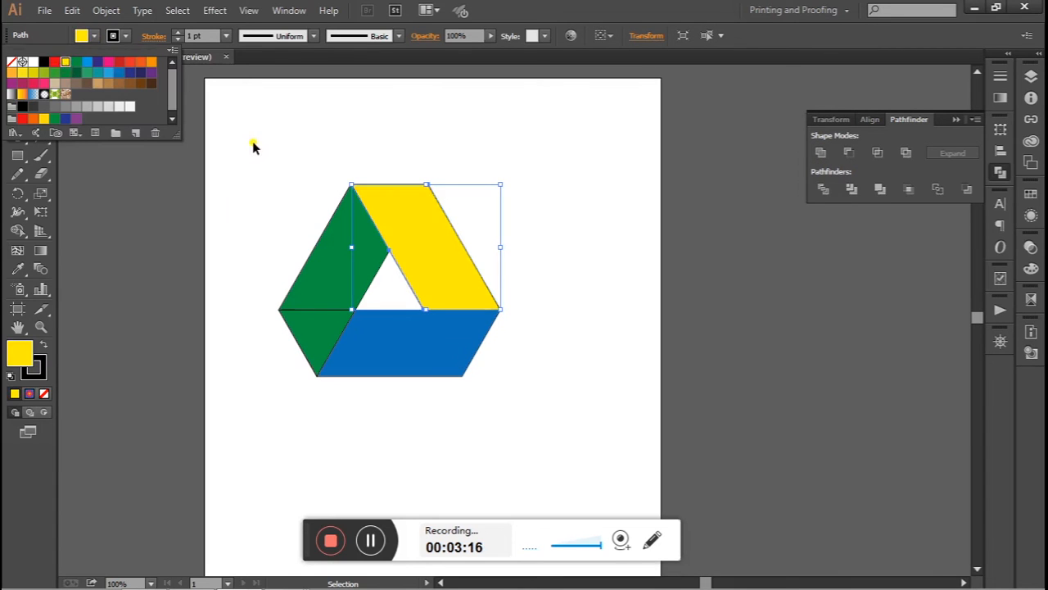
Unite the two green pieces on the left into one shape and deselect it.
{"action": "left_click_drag", "start_coordinate": [256, 237], "coordinate": [303, 337]}
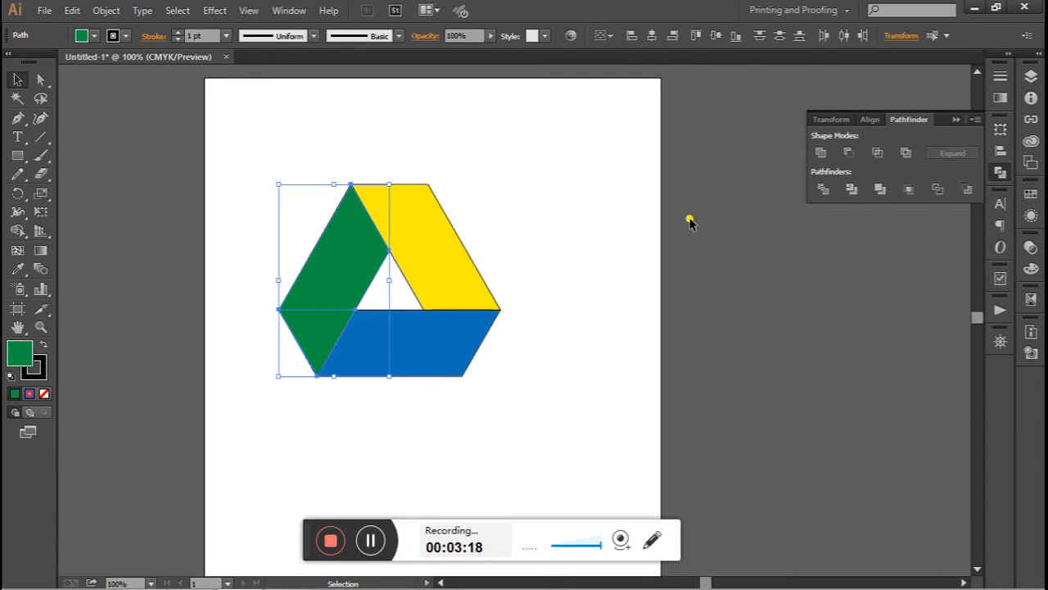
{"action": "left_click", "coordinate": [820, 152]}
{"action": "left_click", "coordinate": [553, 274]}
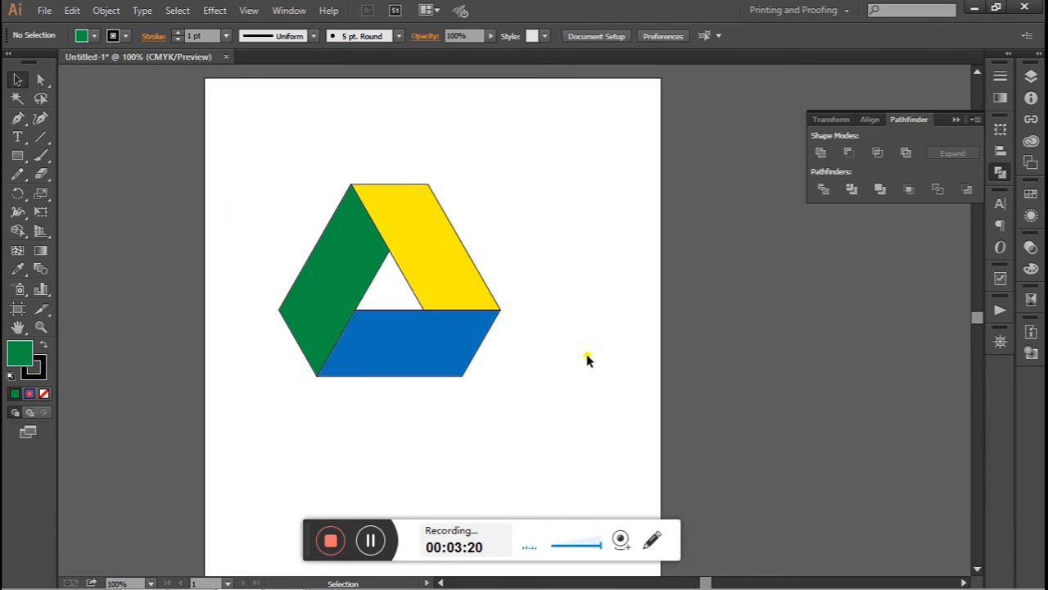